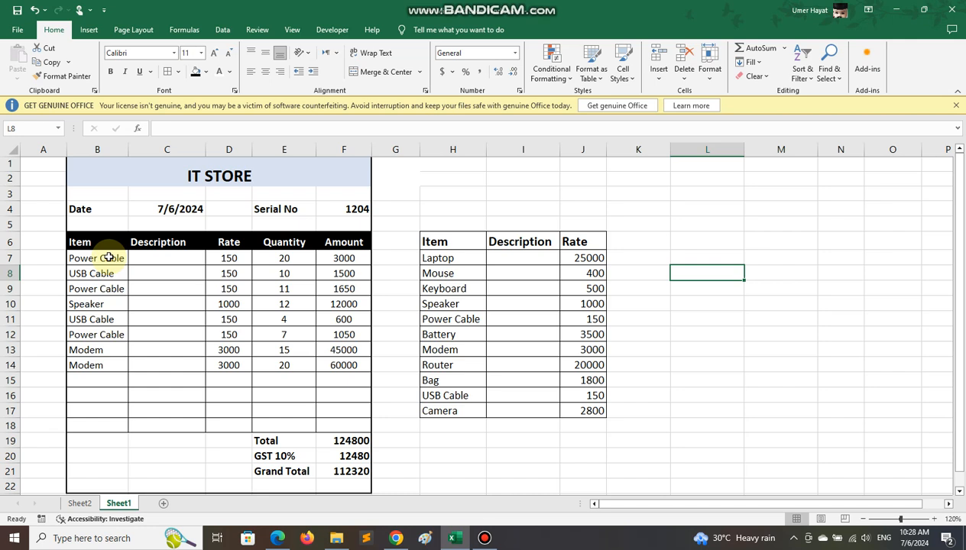
Step: Choose Bag as the first item and Modem as the second item in the IT STORE invoice's Item column
{"action": "left_click", "coordinate": [109, 258]}
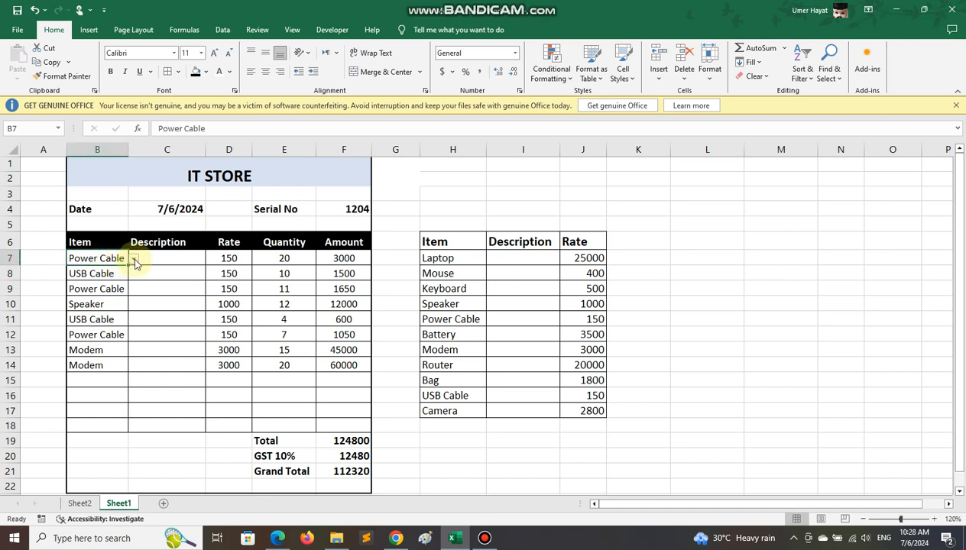
{"action": "left_click", "coordinate": [133, 261]}
{"action": "scroll", "coordinate": [129, 309], "scroll_direction": "up", "scroll_amount": 1}
{"action": "scroll", "coordinate": [83, 325], "scroll_direction": "down", "scroll_amount": 1}
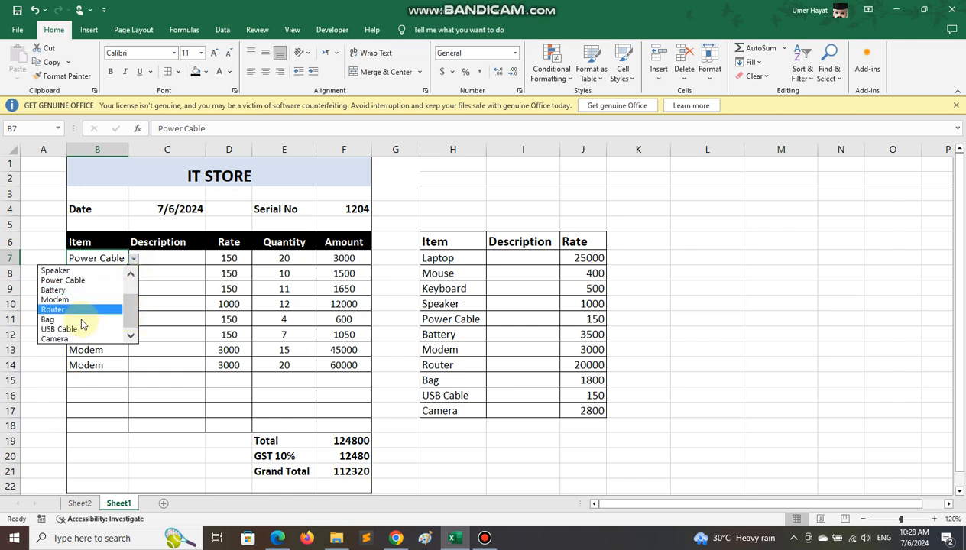
{"action": "left_click", "coordinate": [81, 320]}
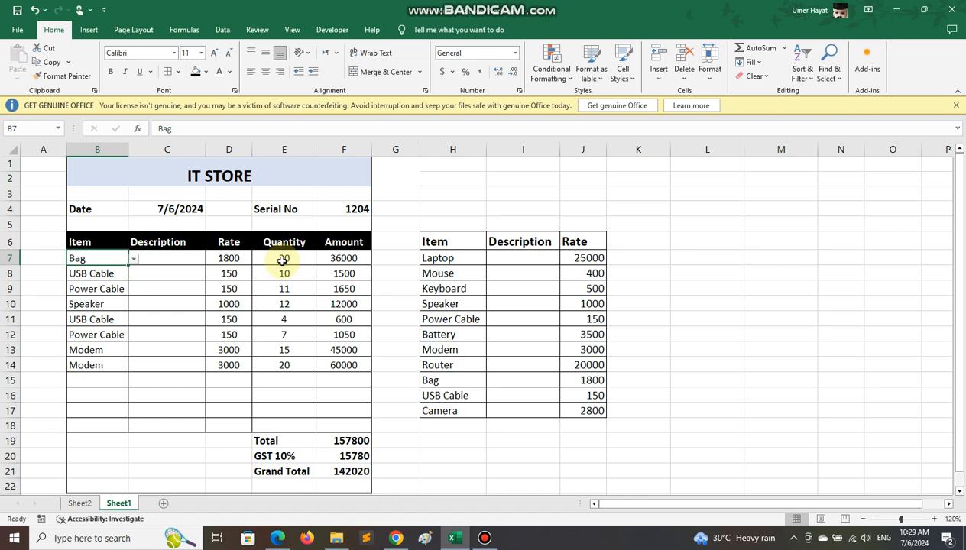
{"action": "left_click", "coordinate": [114, 277]}
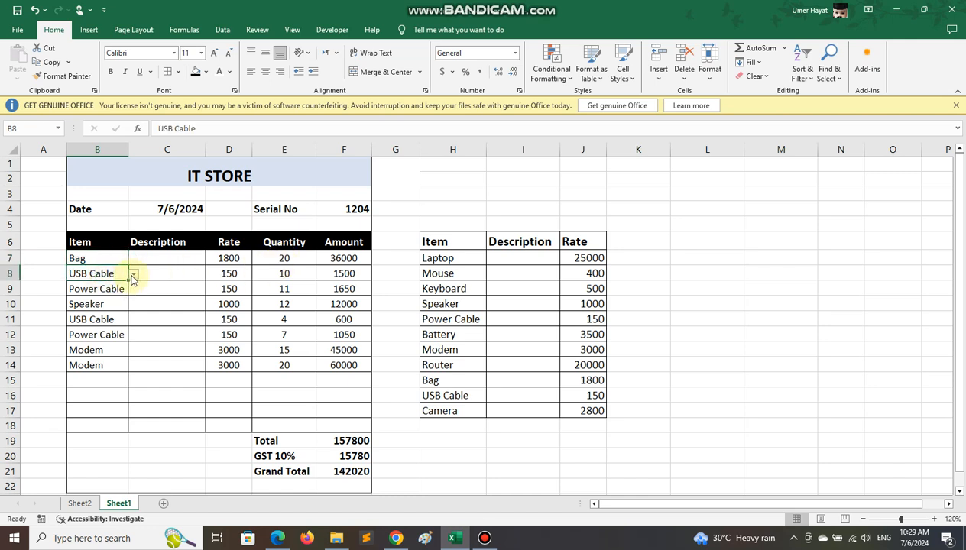
{"action": "left_click", "coordinate": [132, 276]}
{"action": "left_click", "coordinate": [102, 315]}
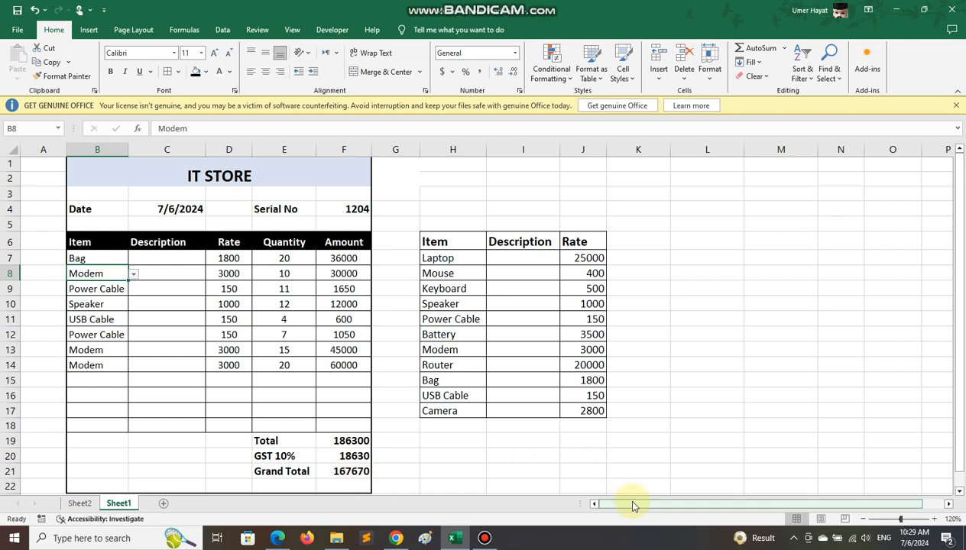
Step: Enter the headers Item, Description, Rate, Quantity and Amount across cells L6 to P6 for a new table
{"action": "scroll", "coordinate": [638, 507], "scroll_direction": "right", "scroll_amount": 1}
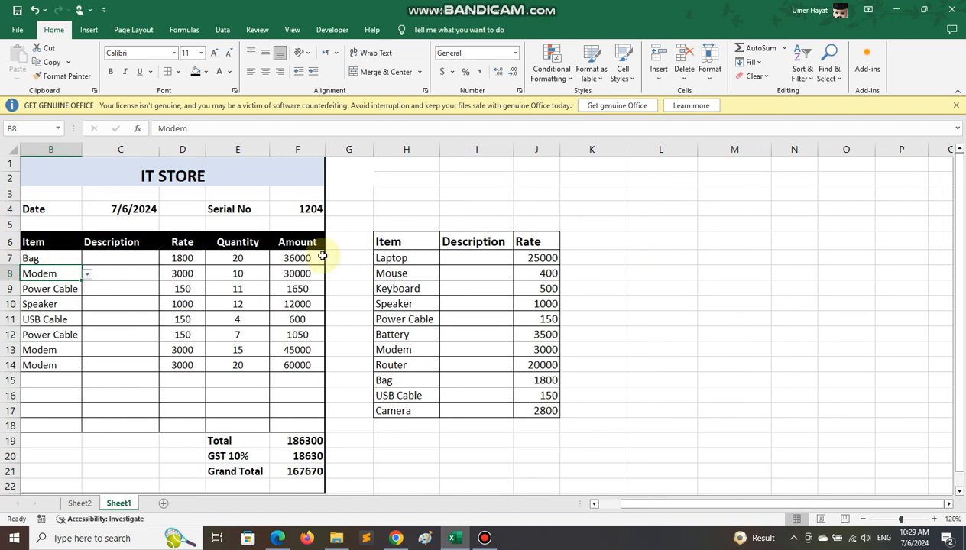
{"action": "left_click", "coordinate": [617, 242]}
{"action": "left_click", "coordinate": [640, 243]}
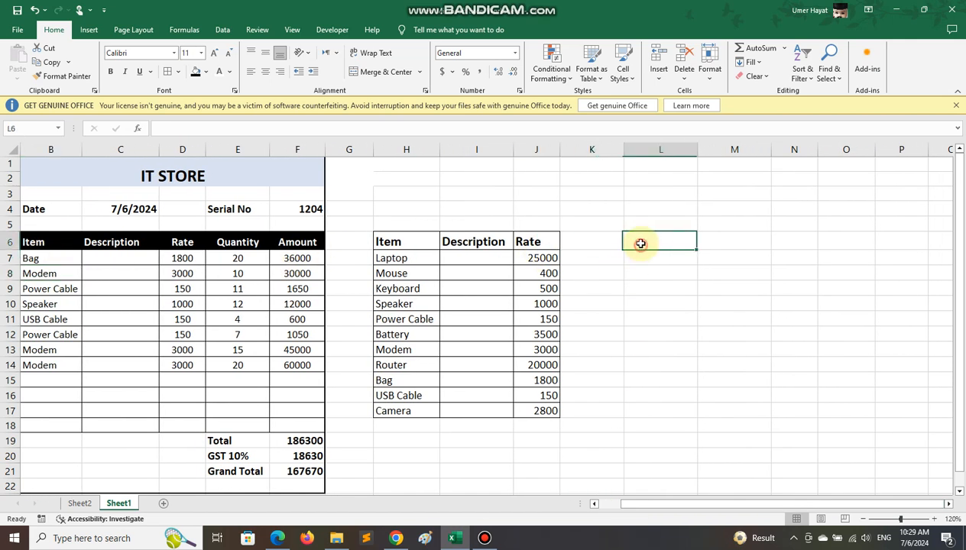
{"action": "type", "text": "Item"}
{"action": "key", "text": "Tab"}
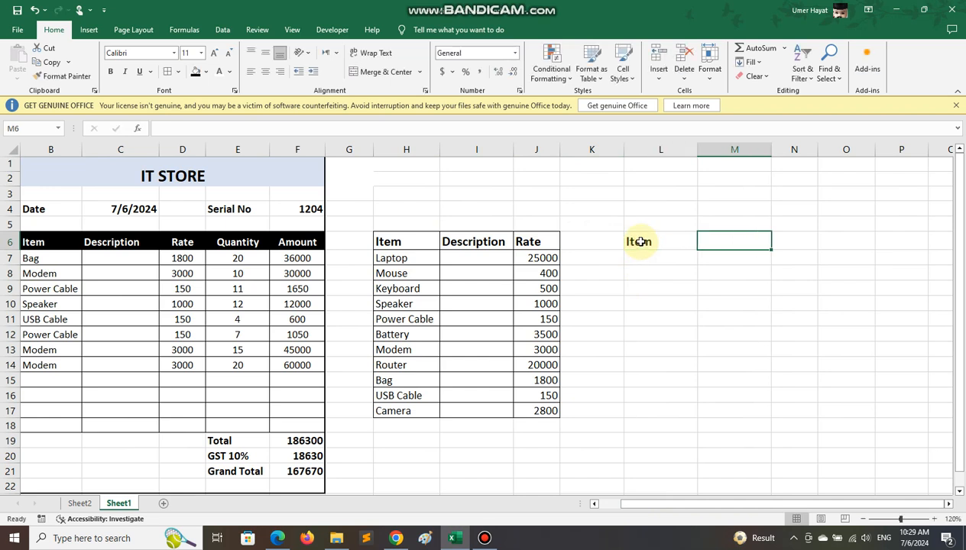
{"action": "type", "text": "Descrip"}
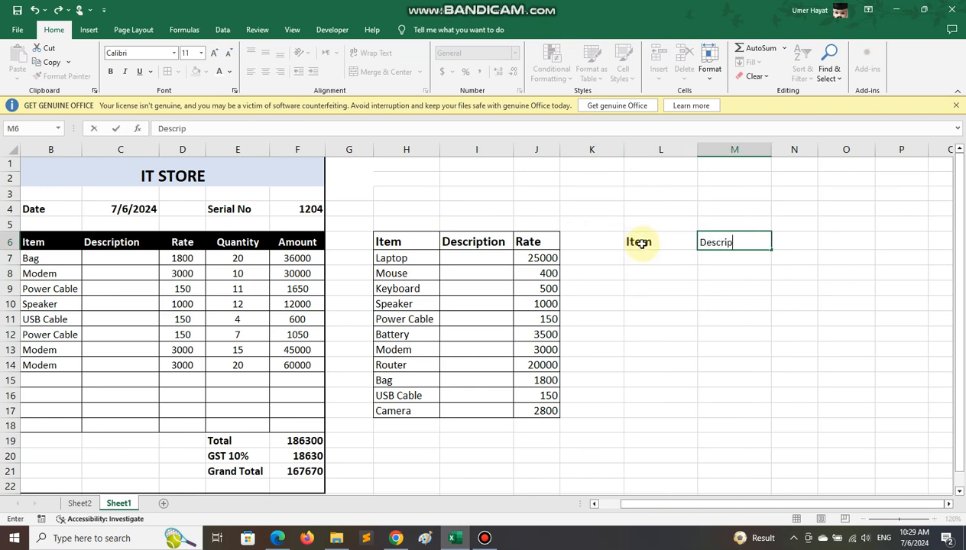
{"action": "type", "text": "tion"}
{"action": "key", "text": "Tab"}
{"action": "type", "text": "Rate"}
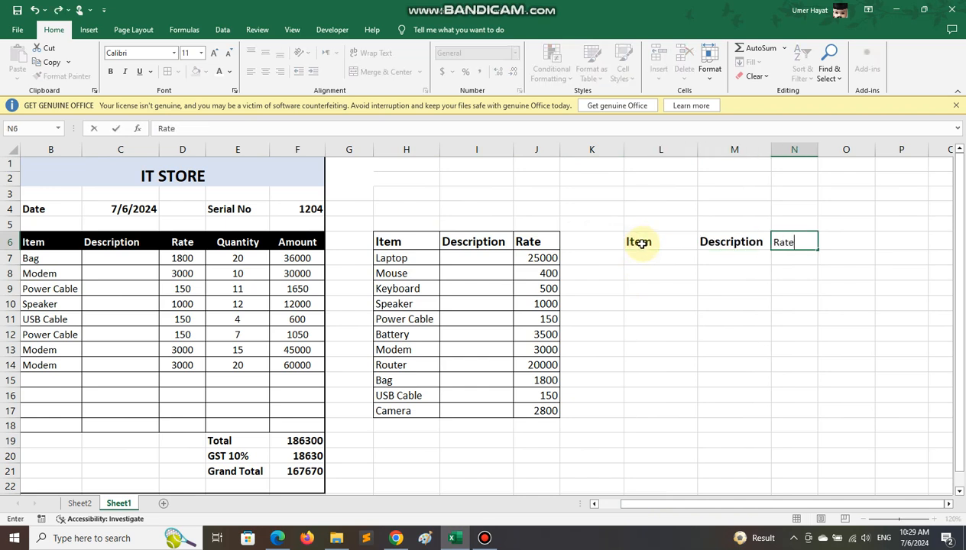
{"action": "key", "text": "Tab"}
{"action": "type", "text": "Qu"}
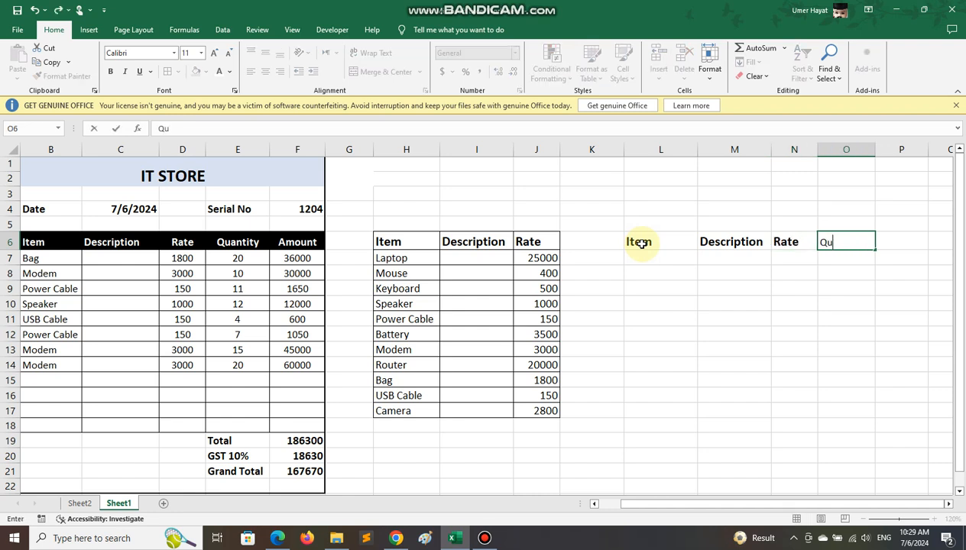
{"action": "key", "text": "Tab"}
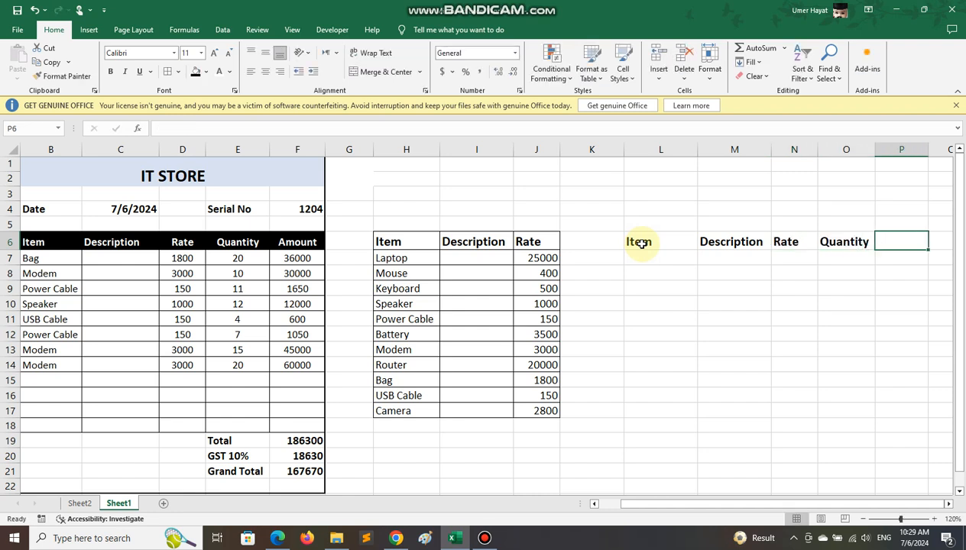
{"action": "type", "text": "Amount"}
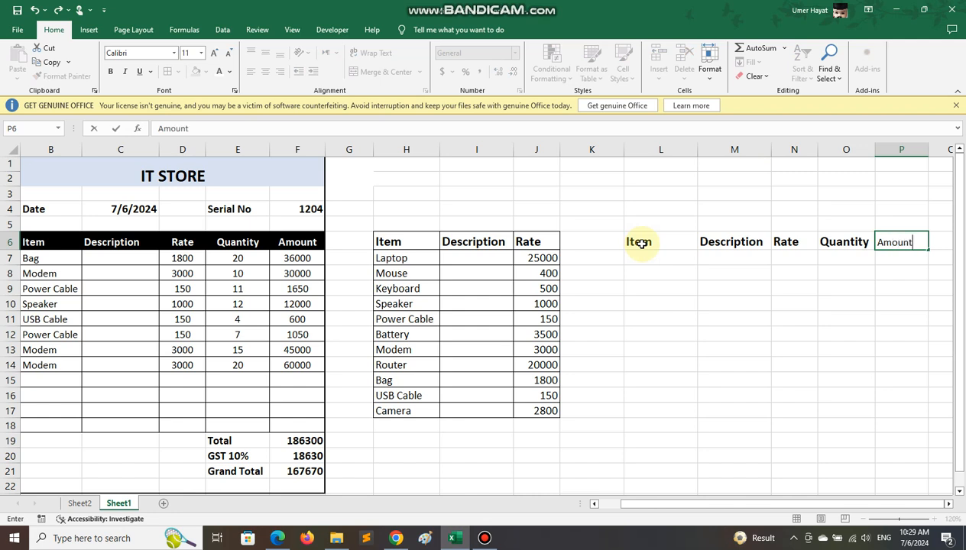
{"action": "key", "text": "Return"}
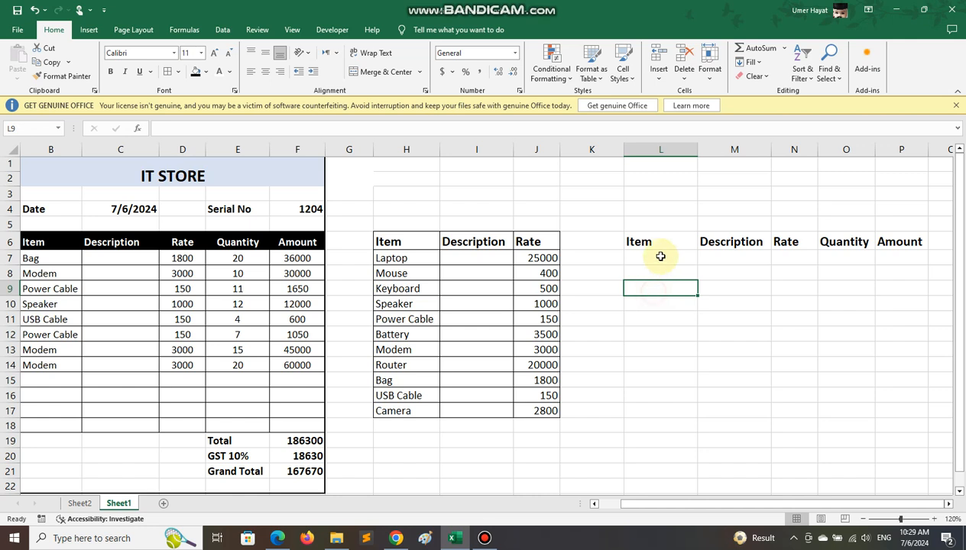
Step: Apply borders to all cells of the new table in the range L6:P18
{"action": "left_click_drag", "start_coordinate": [659, 241], "coordinate": [909, 420]}
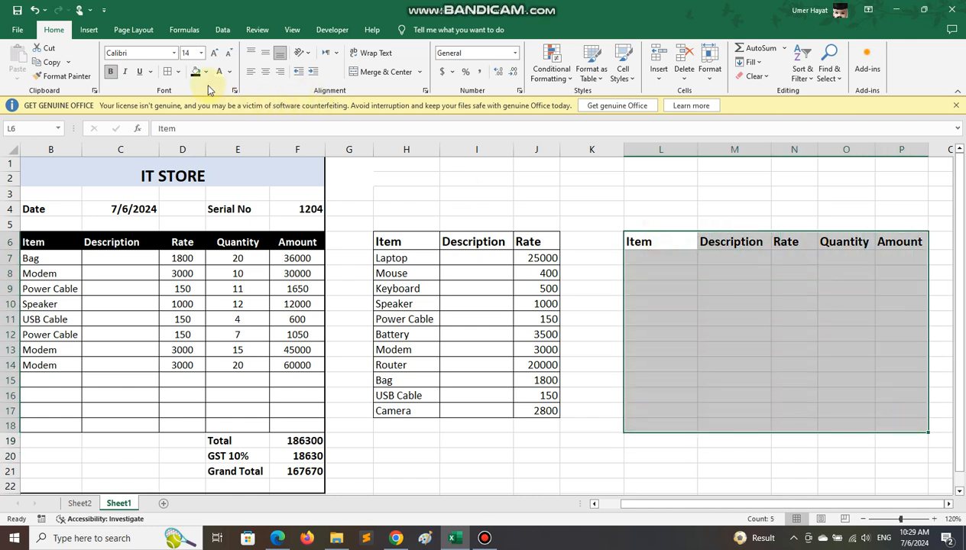
{"action": "left_click", "coordinate": [167, 71]}
{"action": "left_click", "coordinate": [712, 275]}
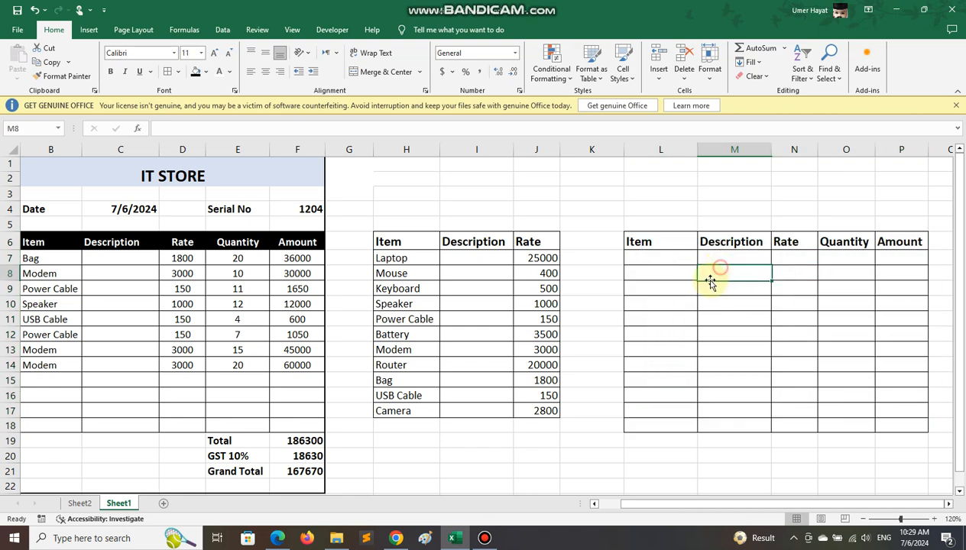
Step: Add a List data validation to cell L7 with the item names =$H$7:$H$17 as its source
{"action": "left_click", "coordinate": [676, 256]}
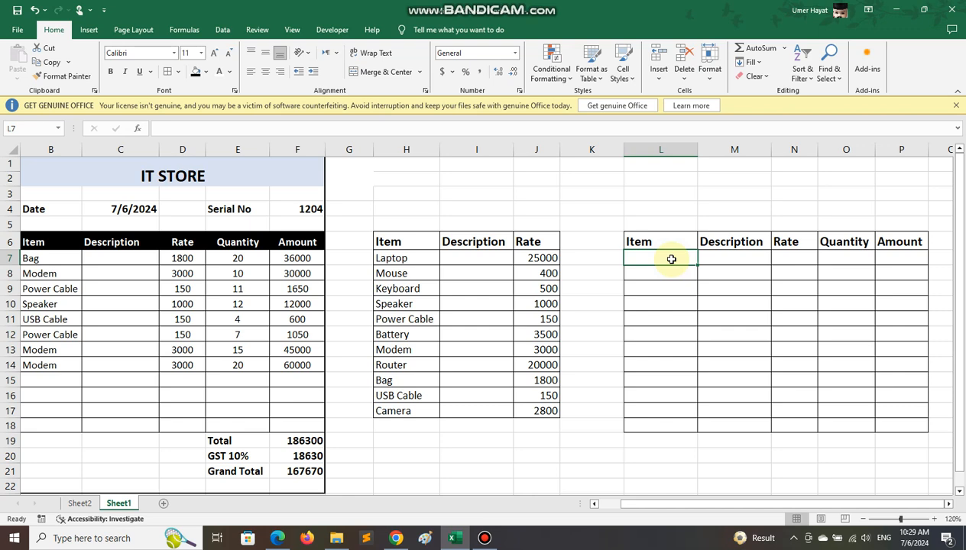
{"action": "left_click", "coordinate": [223, 29]}
{"action": "left_click", "coordinate": [575, 76]}
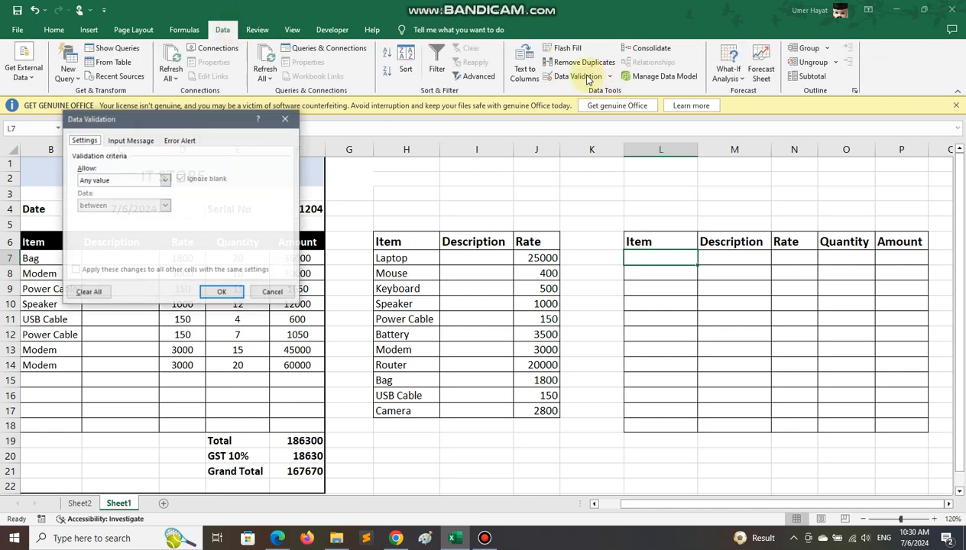
{"action": "left_click", "coordinate": [165, 179]}
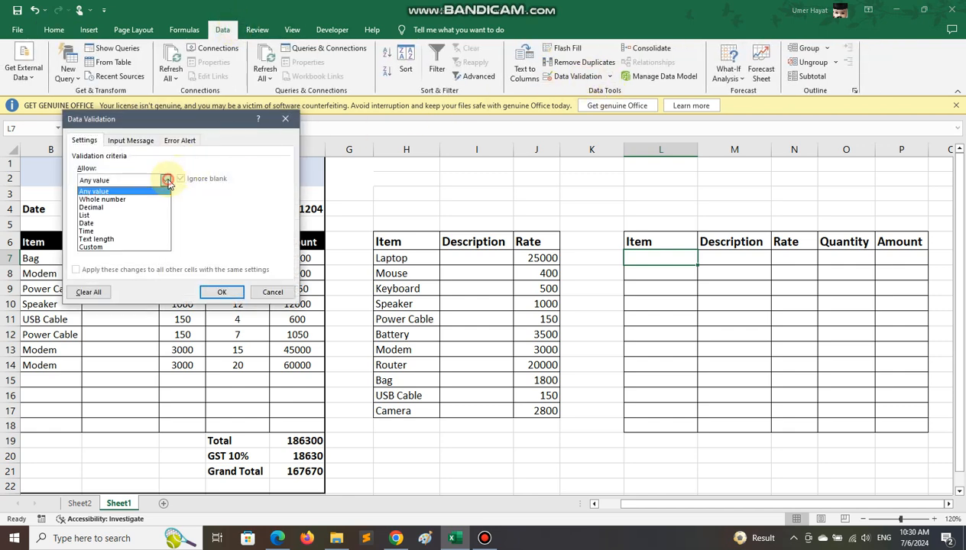
{"action": "left_click", "coordinate": [141, 217]}
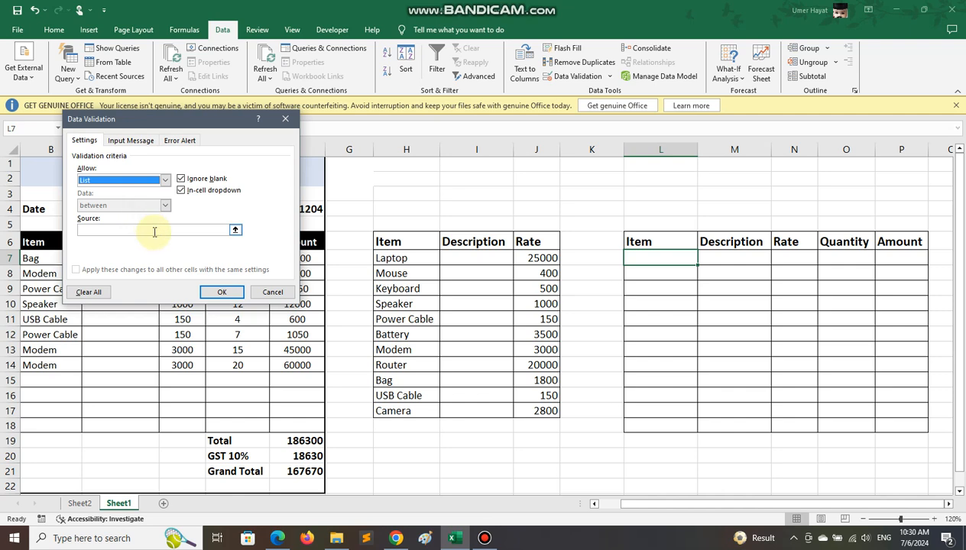
{"action": "left_click", "coordinate": [154, 232]}
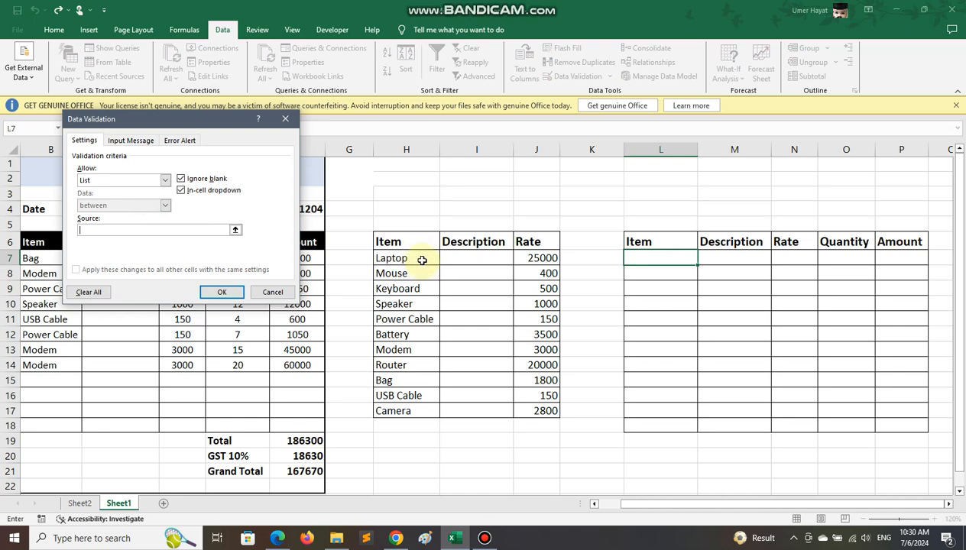
{"action": "left_click_drag", "start_coordinate": [422, 259], "coordinate": [414, 416]}
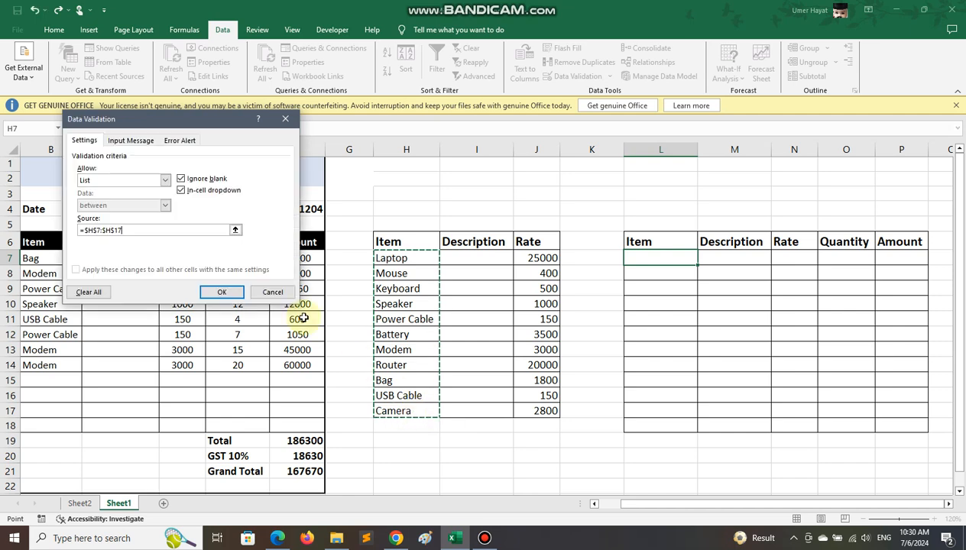
{"action": "left_click", "coordinate": [222, 292]}
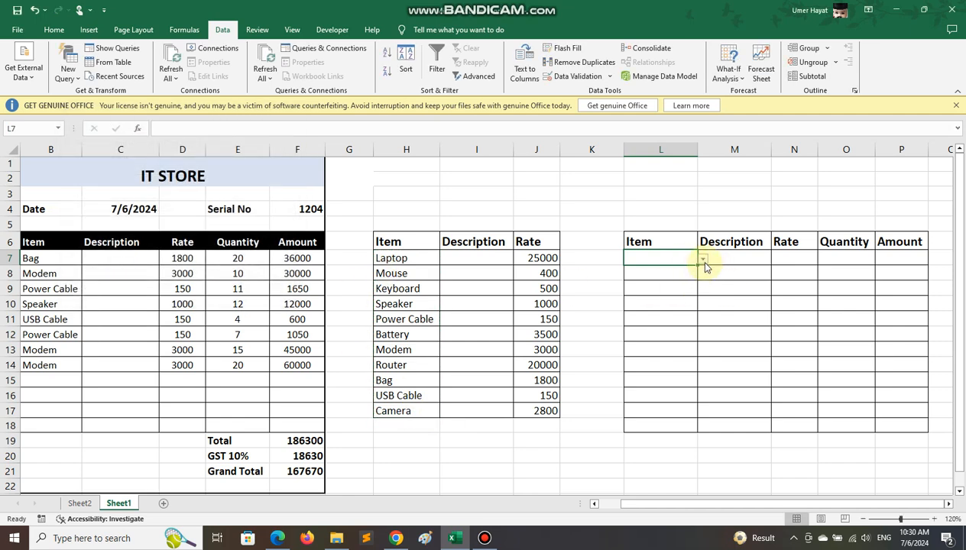
Step: Copy the L7 dropdown down the new table's Item column and choose Keyboard in L9 and L11
{"action": "left_click_drag", "start_coordinate": [697, 266], "coordinate": [704, 414]}
{"action": "left_click", "coordinate": [675, 297]}
{"action": "left_click", "coordinate": [702, 291]}
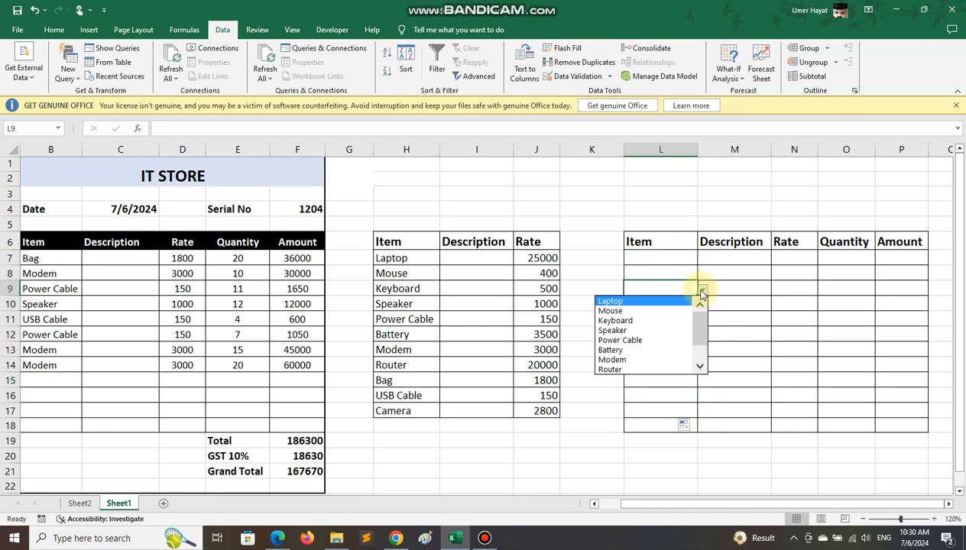
{"action": "left_click", "coordinate": [661, 321]}
{"action": "left_click", "coordinate": [680, 321]}
{"action": "left_click", "coordinate": [702, 320]}
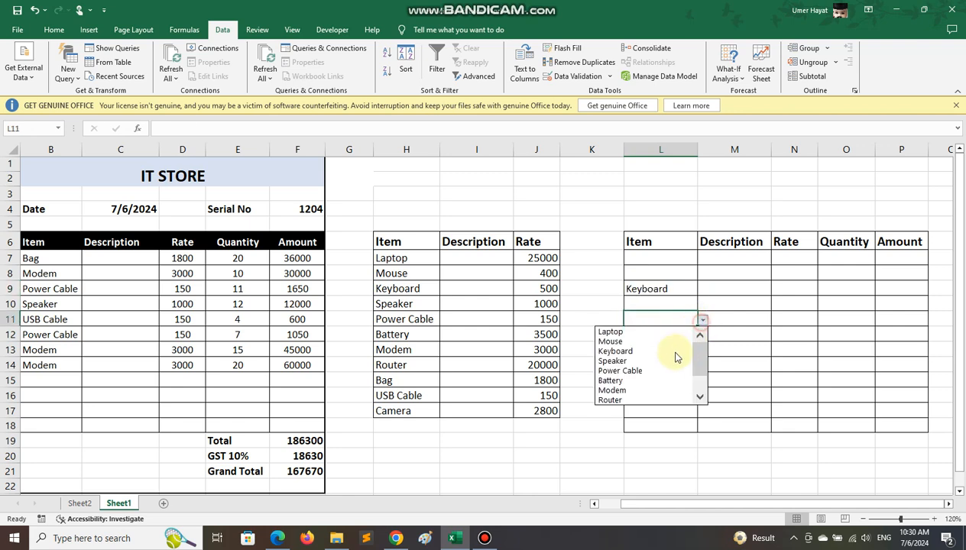
{"action": "left_click", "coordinate": [675, 353]}
Step: Choose Keyboard in L7 and Laptop in L8 from the item dropdowns
{"action": "left_click", "coordinate": [662, 257]}
{"action": "left_click", "coordinate": [702, 260]}
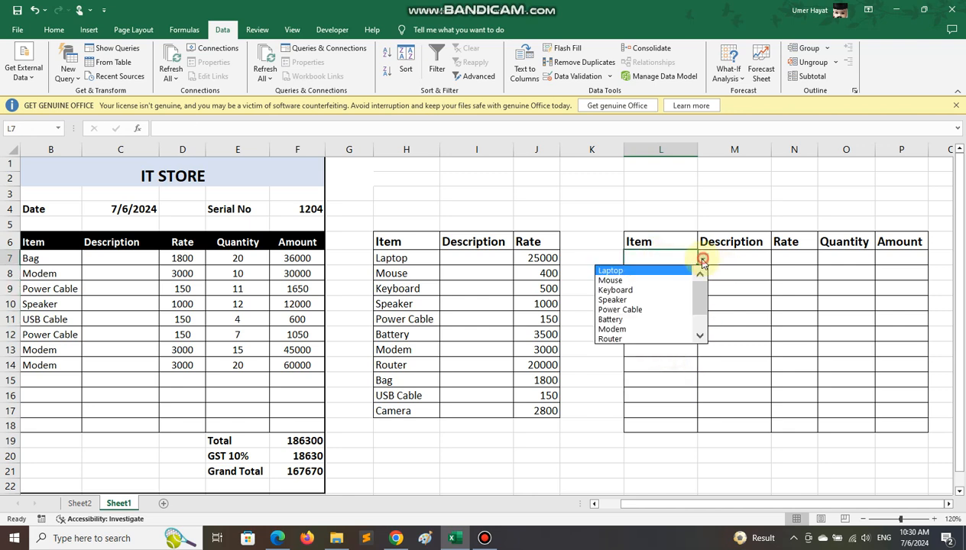
{"action": "left_click", "coordinate": [662, 290]}
{"action": "left_click", "coordinate": [672, 273]}
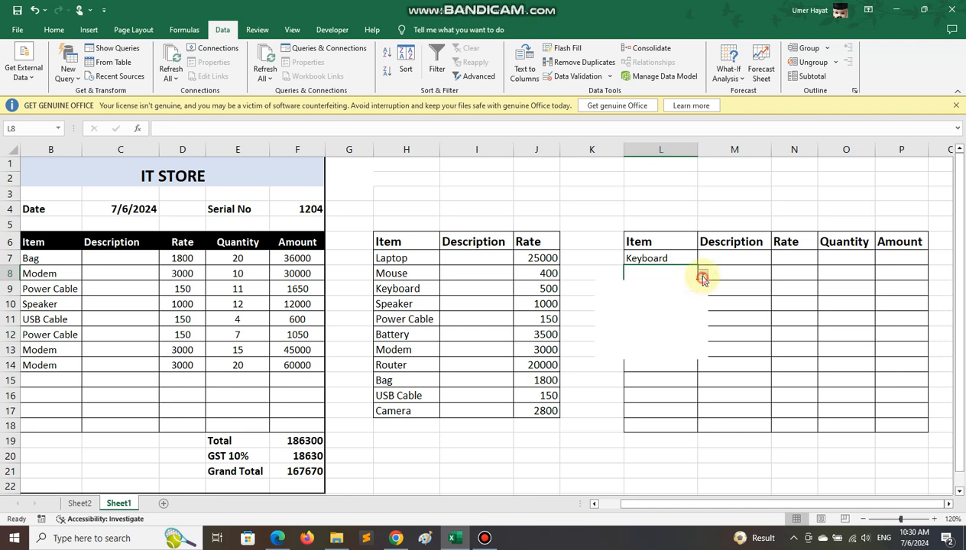
{"action": "left_click", "coordinate": [650, 285]}
Step: Change the items in L7 and L11 to Modem using their dropdowns
{"action": "left_click", "coordinate": [671, 258]}
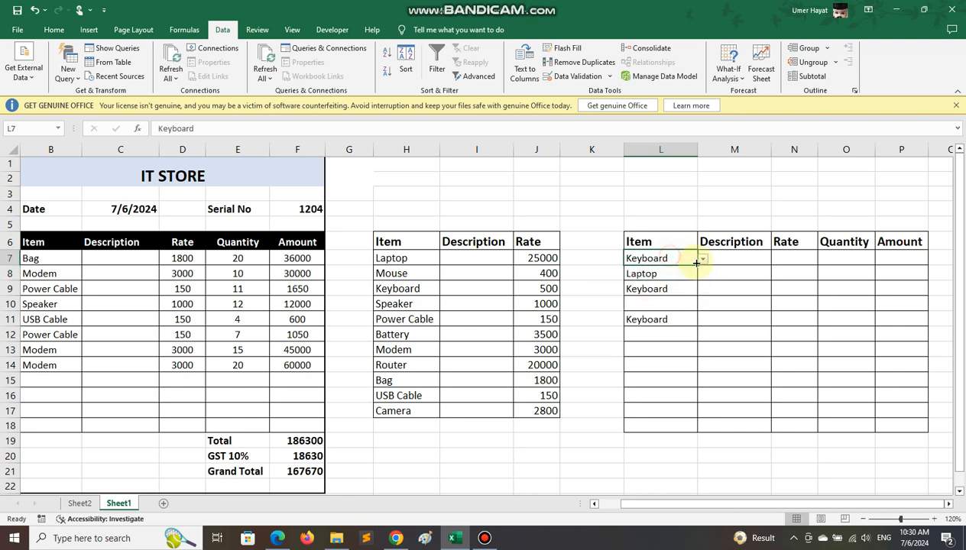
{"action": "left_click", "coordinate": [702, 260]}
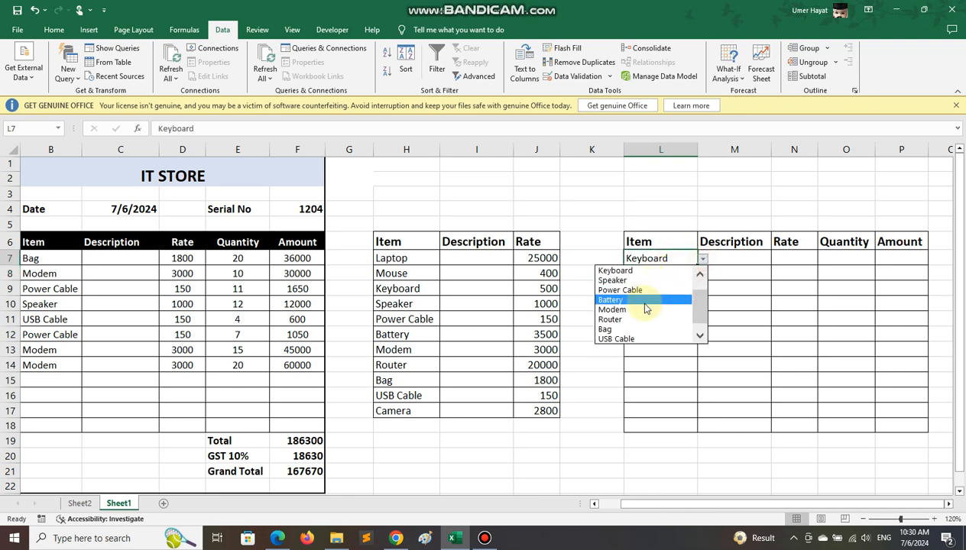
{"action": "left_click", "coordinate": [642, 312]}
{"action": "left_click", "coordinate": [681, 321]}
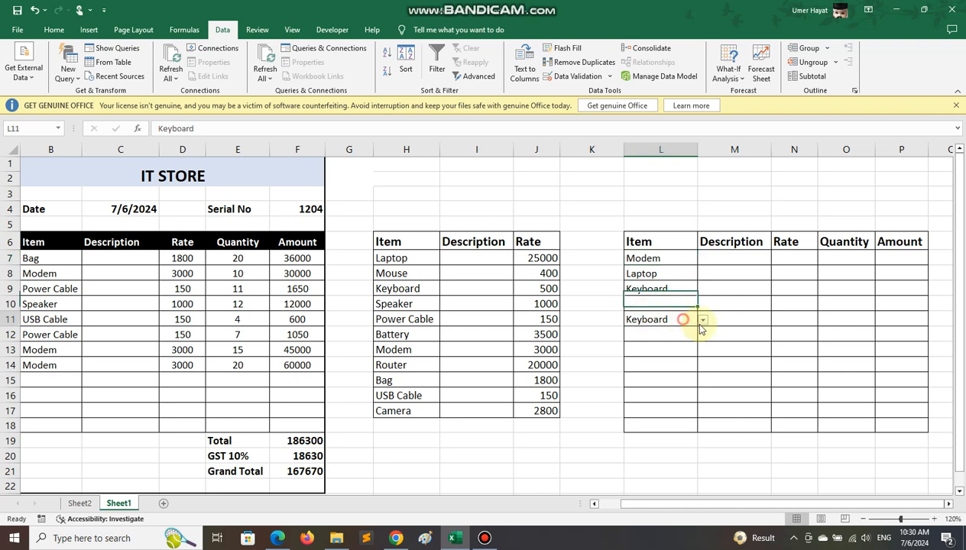
{"action": "left_click", "coordinate": [702, 322]}
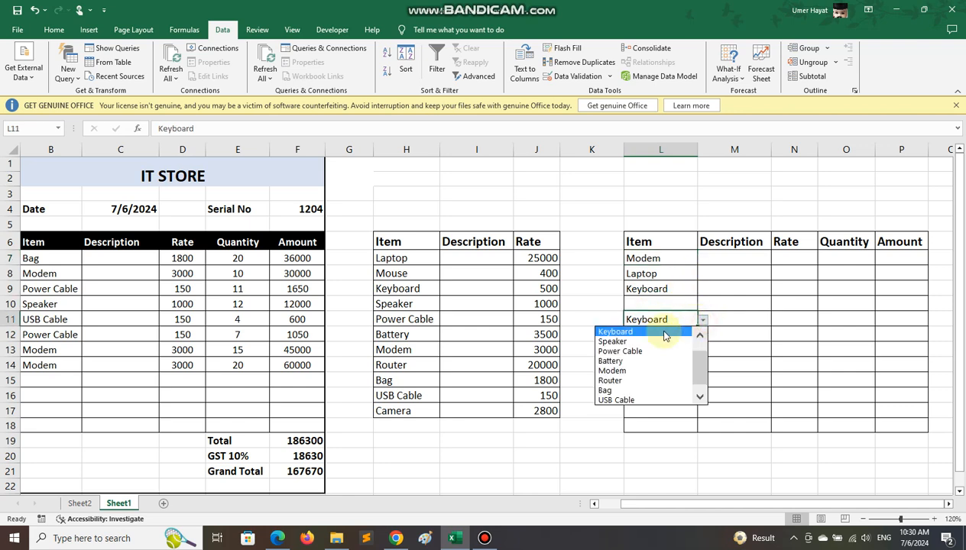
{"action": "left_click", "coordinate": [634, 371]}
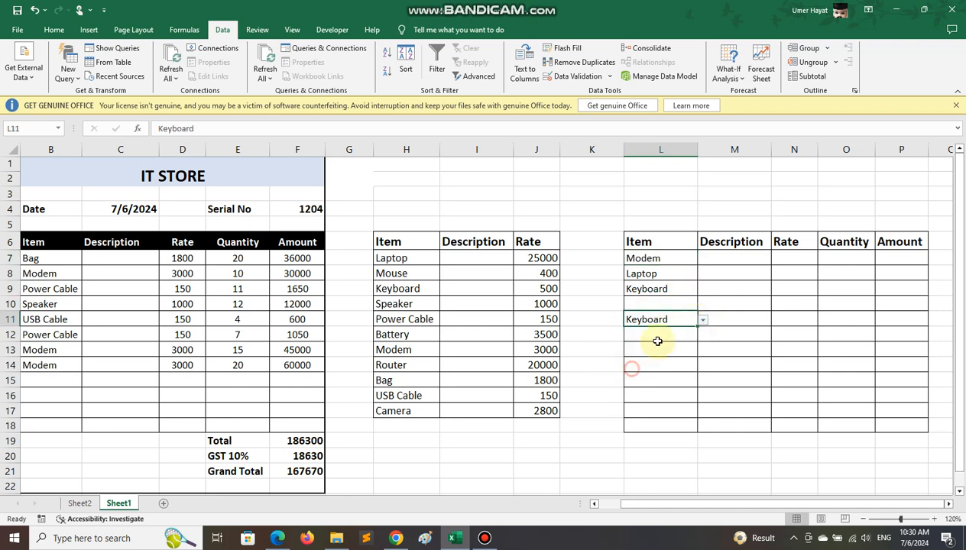
Step: Choose Router in L10 from the item dropdown, then select cell L7
{"action": "left_click", "coordinate": [683, 305]}
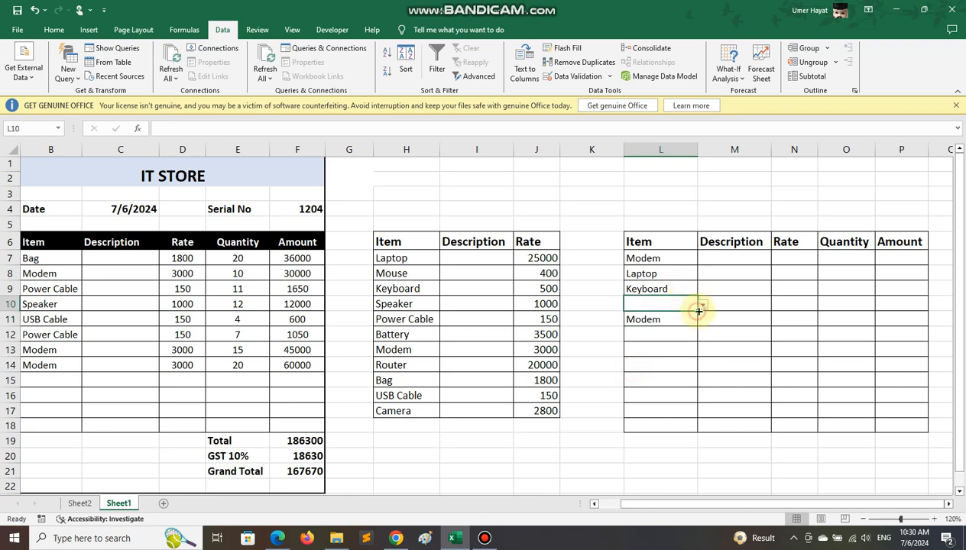
{"action": "left_click", "coordinate": [701, 306]}
{"action": "left_click", "coordinate": [642, 383]}
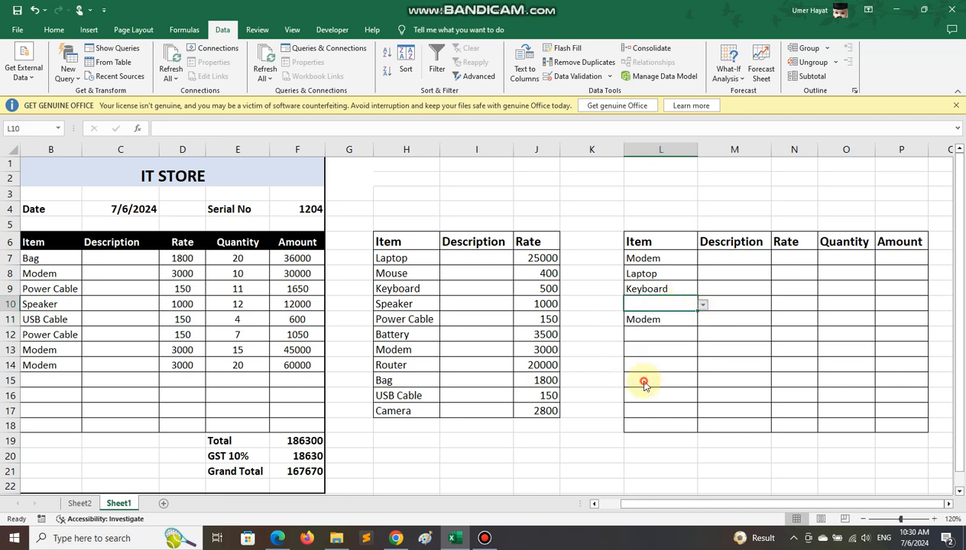
{"action": "left_click", "coordinate": [664, 260]}
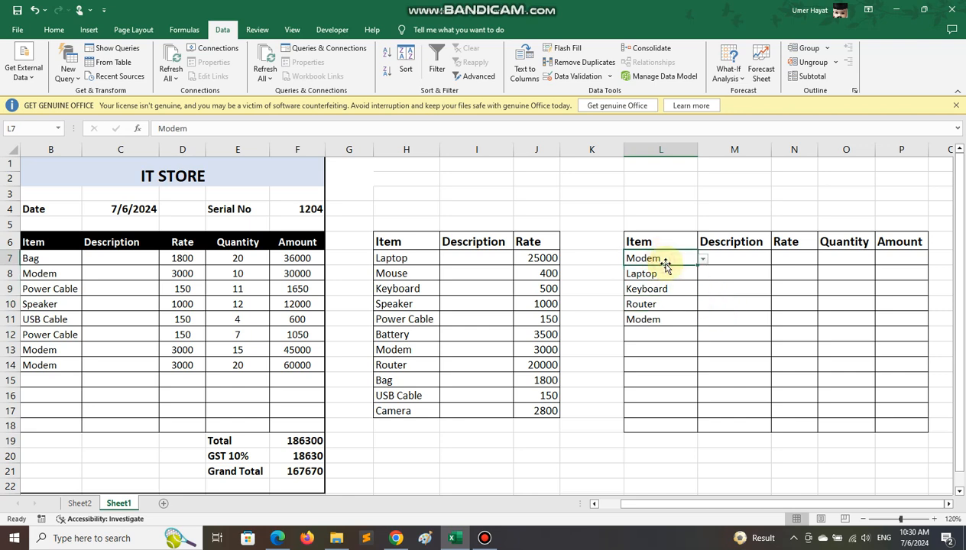
Step: Enter =VLOOKUP(L7,H6:J17,3,FALSE) in N7 and copy it down the Rate column to N17
{"action": "left_click", "coordinate": [784, 259]}
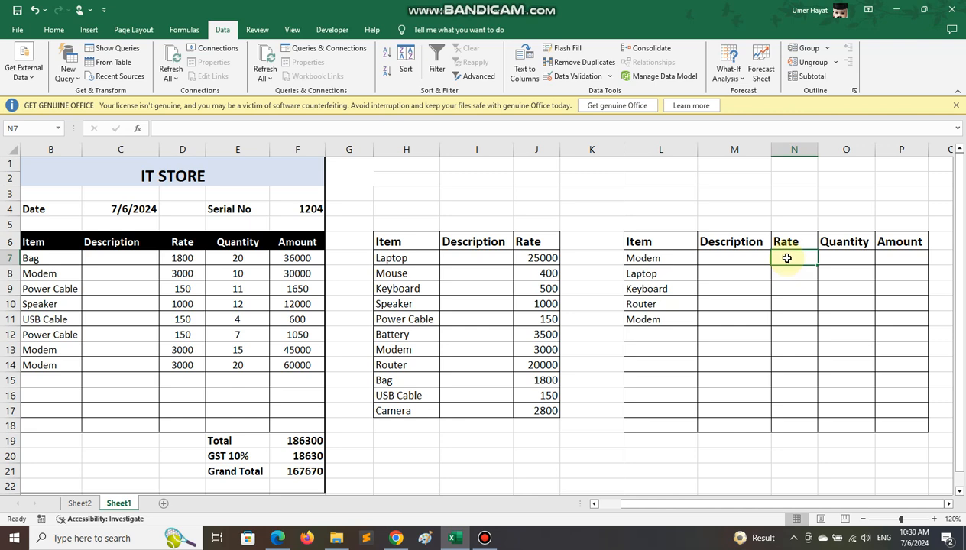
{"action": "type", "text": "="}
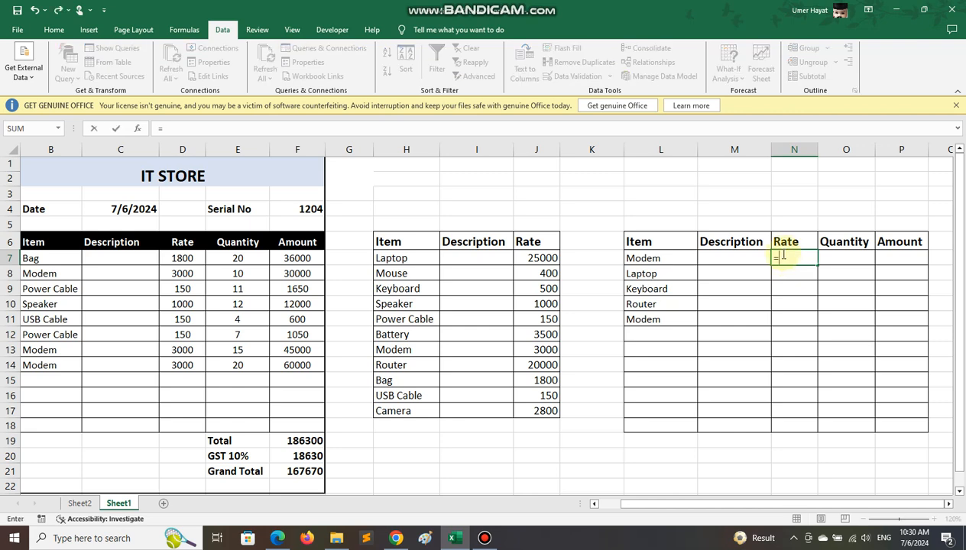
{"action": "type", "text": "vlo"}
{"action": "key", "text": "Tab"}
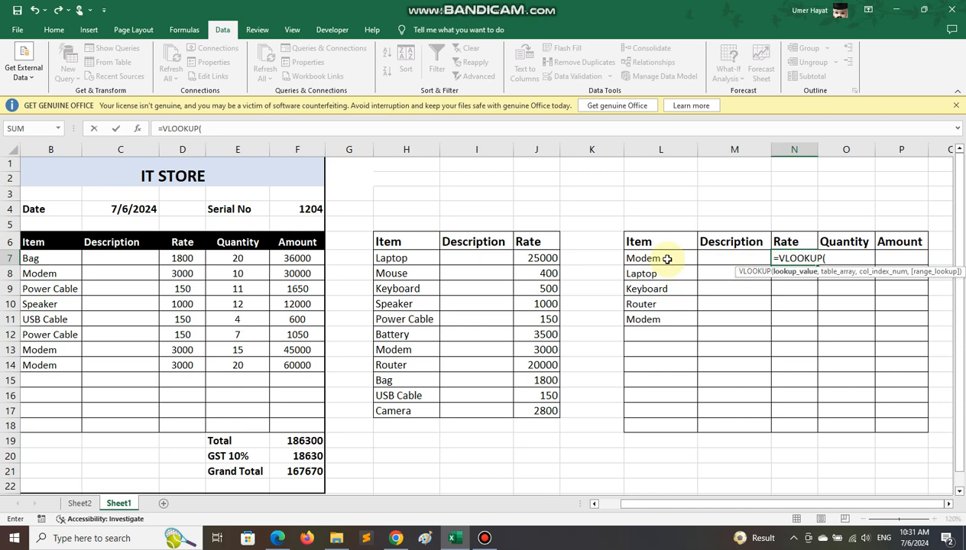
{"action": "left_click", "coordinate": [667, 260]}
{"action": "type", "text": ","}
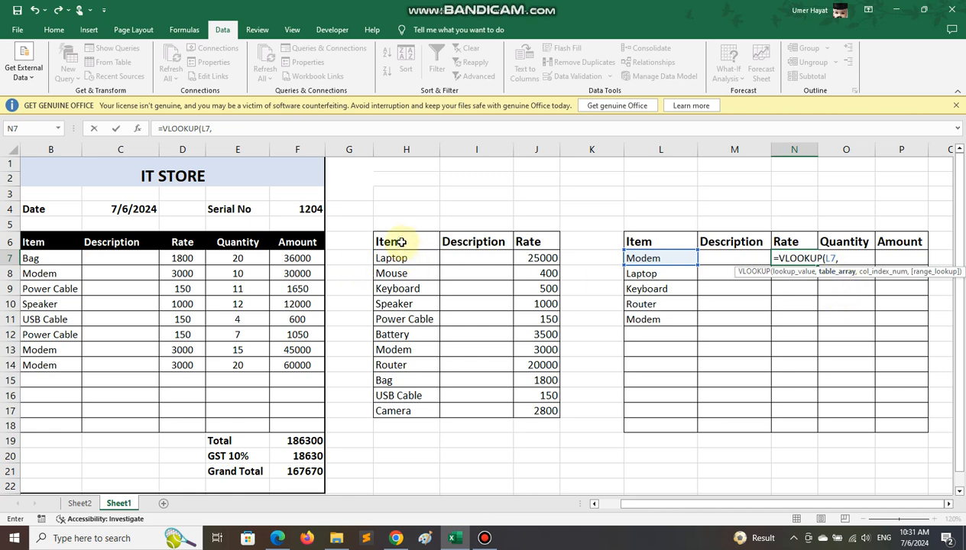
{"action": "left_click_drag", "start_coordinate": [389, 240], "coordinate": [524, 414]}
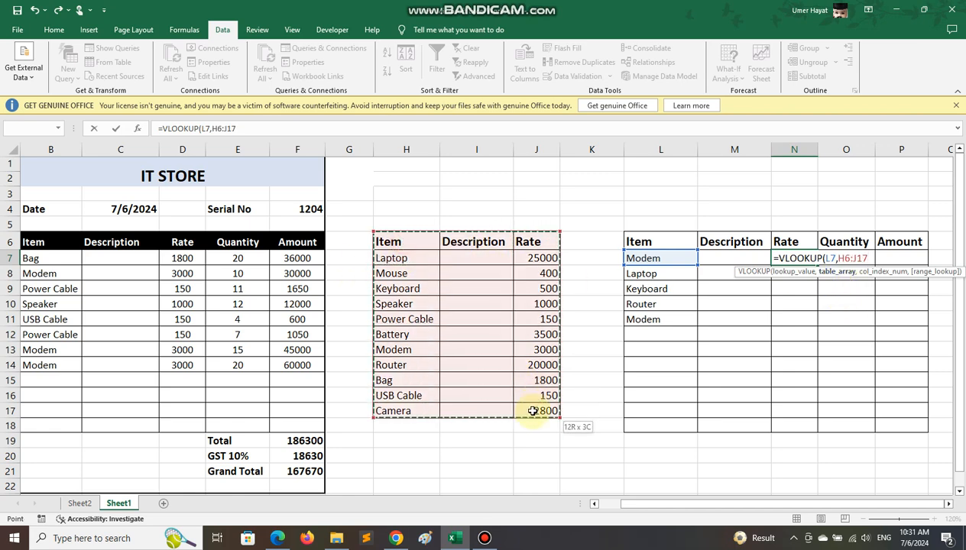
{"action": "type", "text": ","}
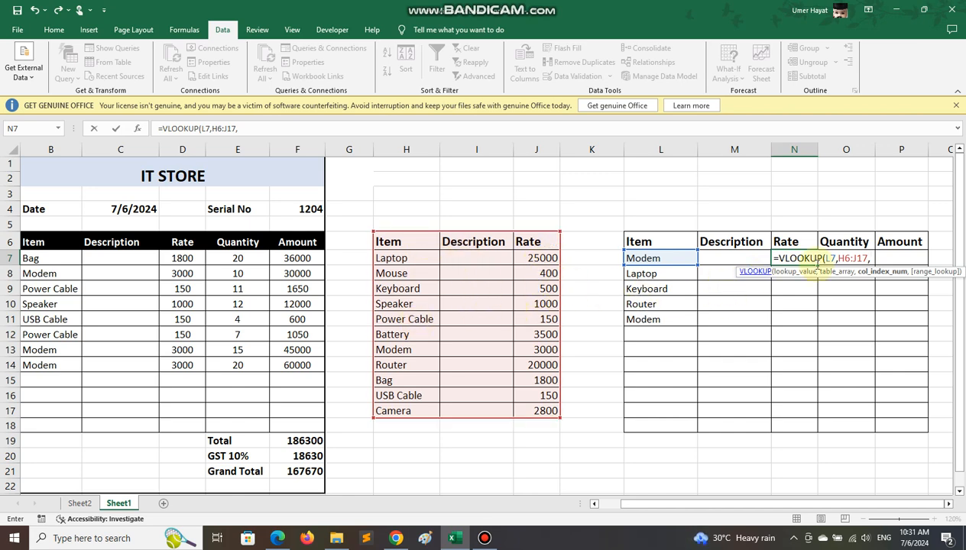
{"action": "type", "text": "3,"}
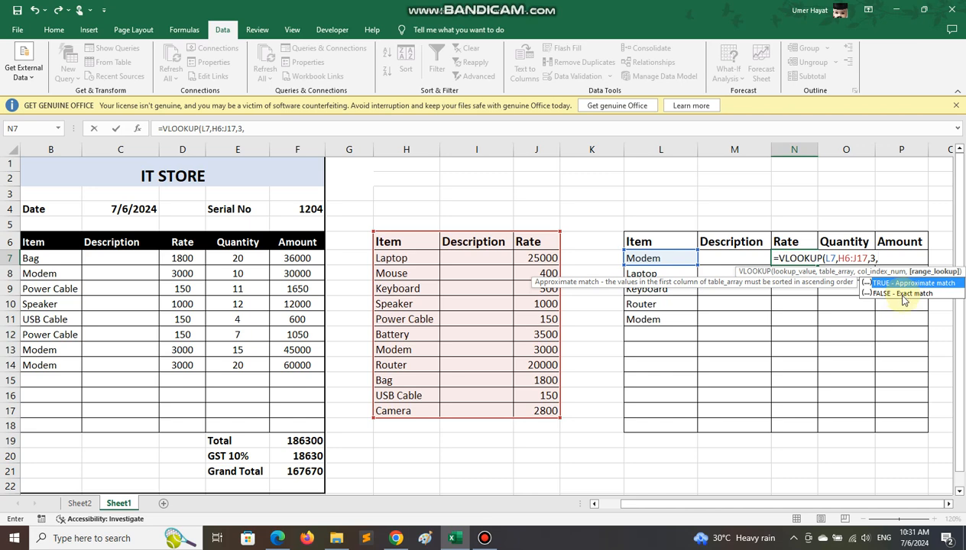
{"action": "double_click", "coordinate": [902, 294]}
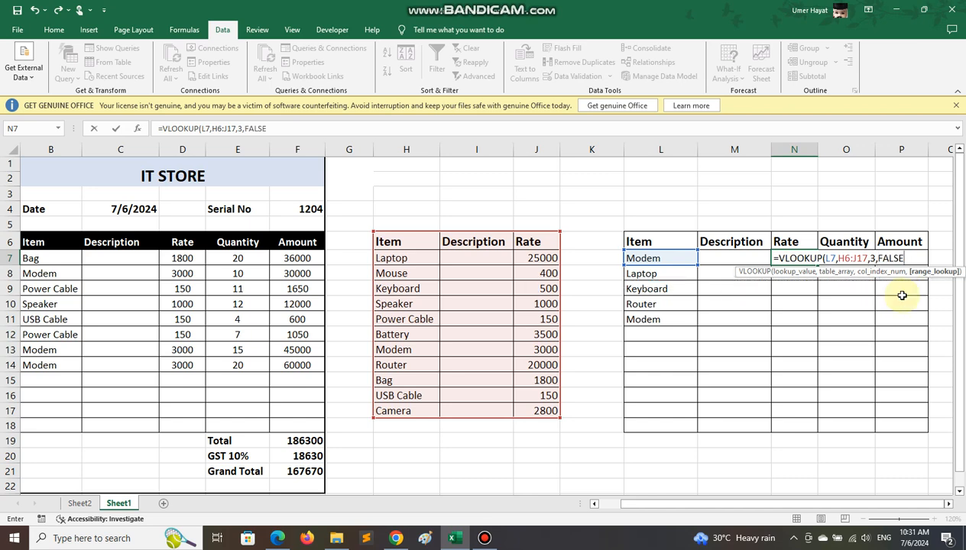
{"action": "type", "text": ")"}
{"action": "key", "text": "Return"}
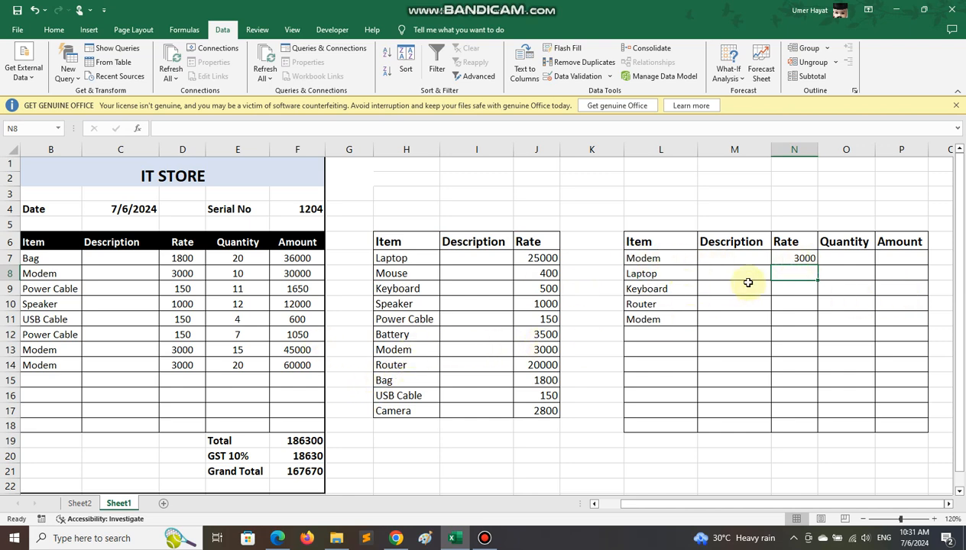
{"action": "left_click", "coordinate": [802, 259]}
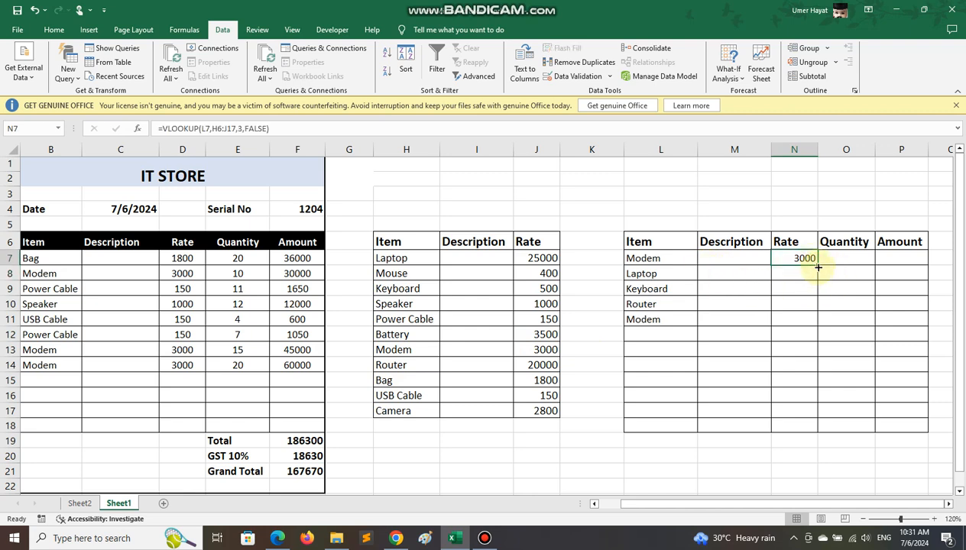
{"action": "left_click_drag", "start_coordinate": [816, 266], "coordinate": [825, 418]}
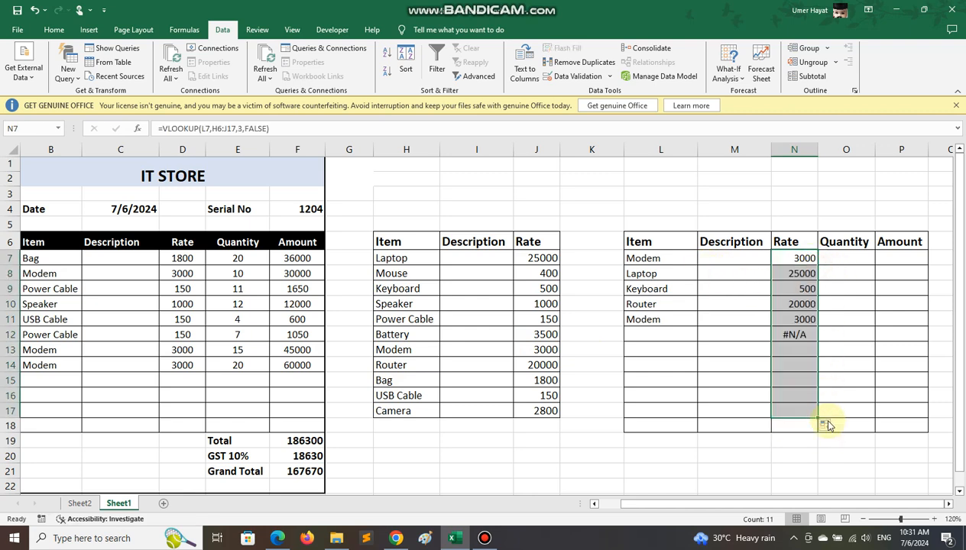
Step: Choose Power Cable in L12, Modem in L13 and Router in L14 from the item dropdowns
{"action": "left_click", "coordinate": [678, 336]}
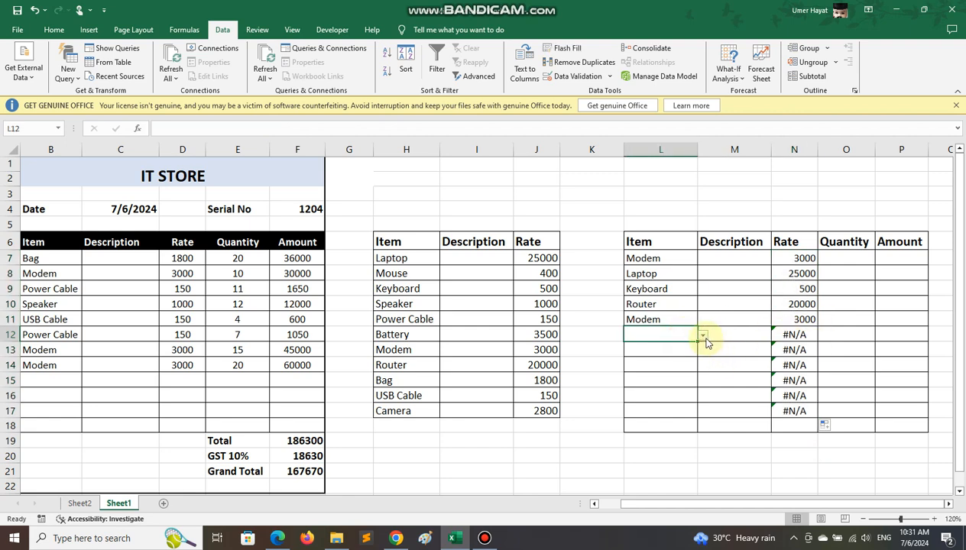
{"action": "left_click", "coordinate": [702, 337]}
{"action": "left_click", "coordinate": [657, 385]}
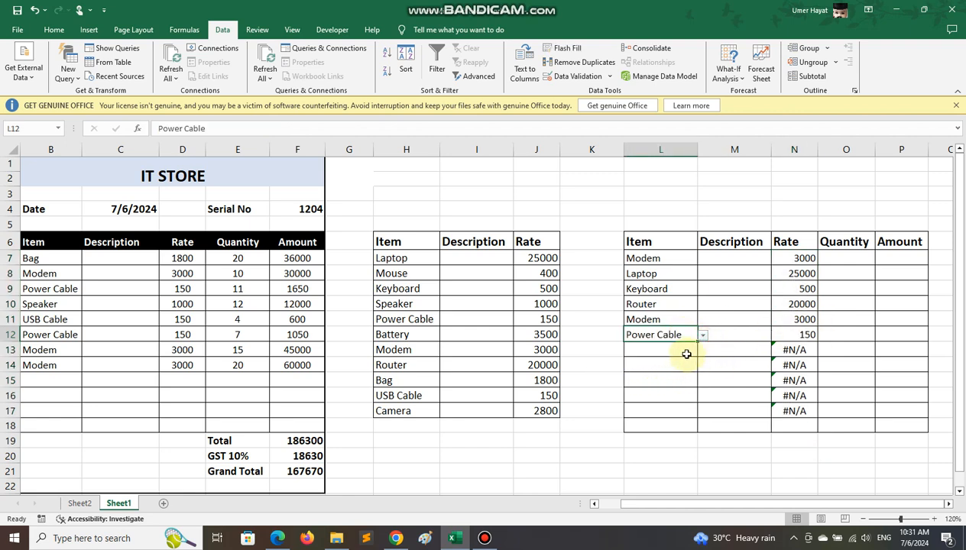
{"action": "left_click", "coordinate": [687, 354]}
{"action": "left_click", "coordinate": [703, 350]}
{"action": "left_click", "coordinate": [646, 419]}
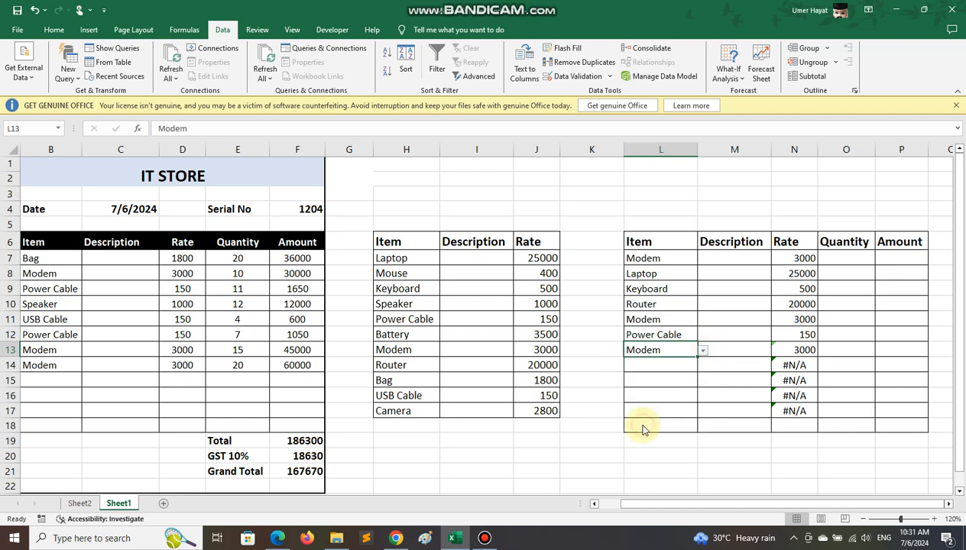
{"action": "left_click", "coordinate": [668, 363]}
{"action": "left_click", "coordinate": [703, 366]}
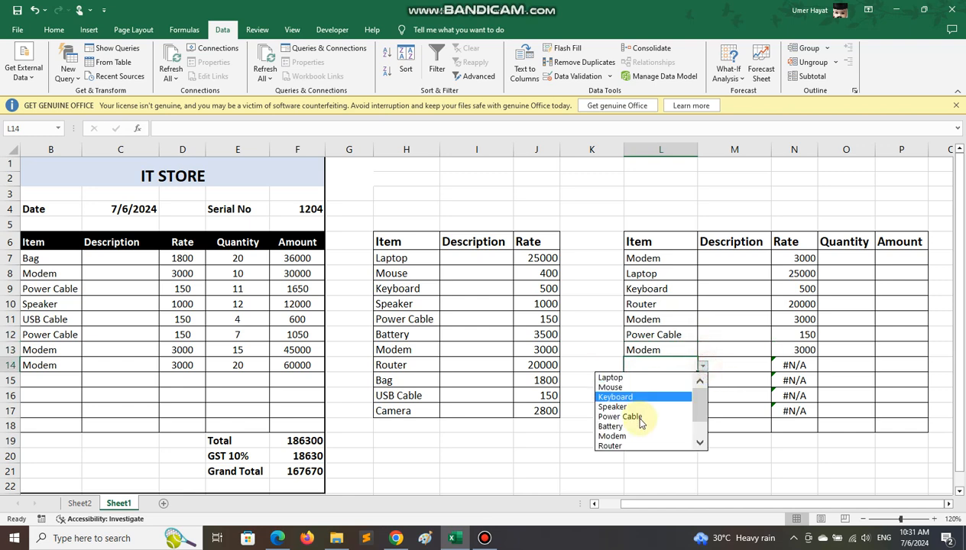
{"action": "left_click", "coordinate": [623, 446]}
Step: Choose Laptop in L15 and Mouse in L16 from the item dropdowns
{"action": "left_click", "coordinate": [676, 379]}
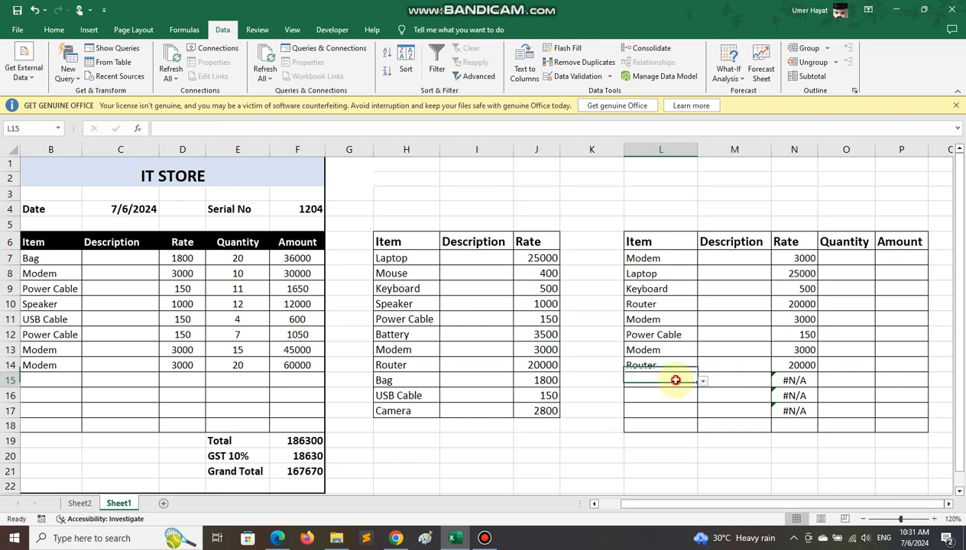
{"action": "left_click", "coordinate": [703, 381]}
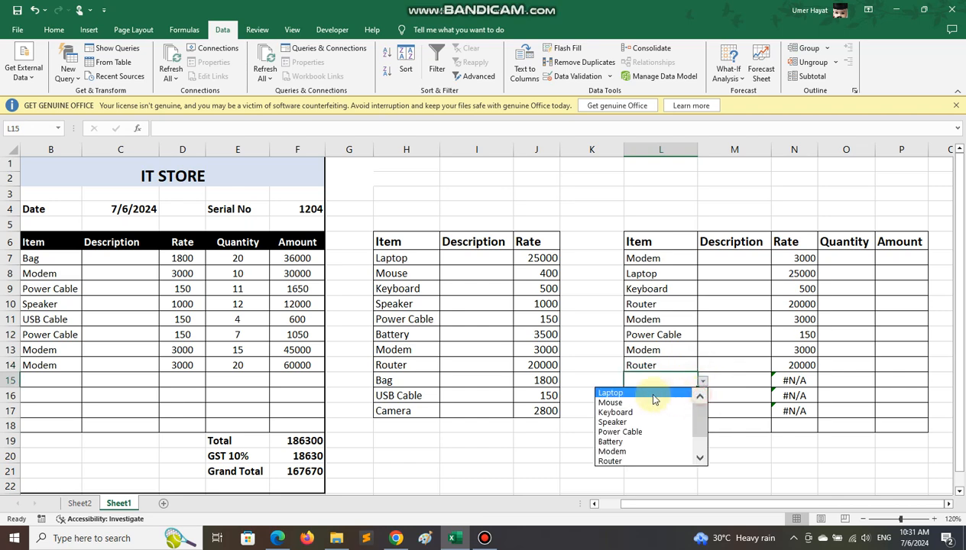
{"action": "left_click", "coordinate": [650, 393]}
{"action": "left_click", "coordinate": [687, 396]}
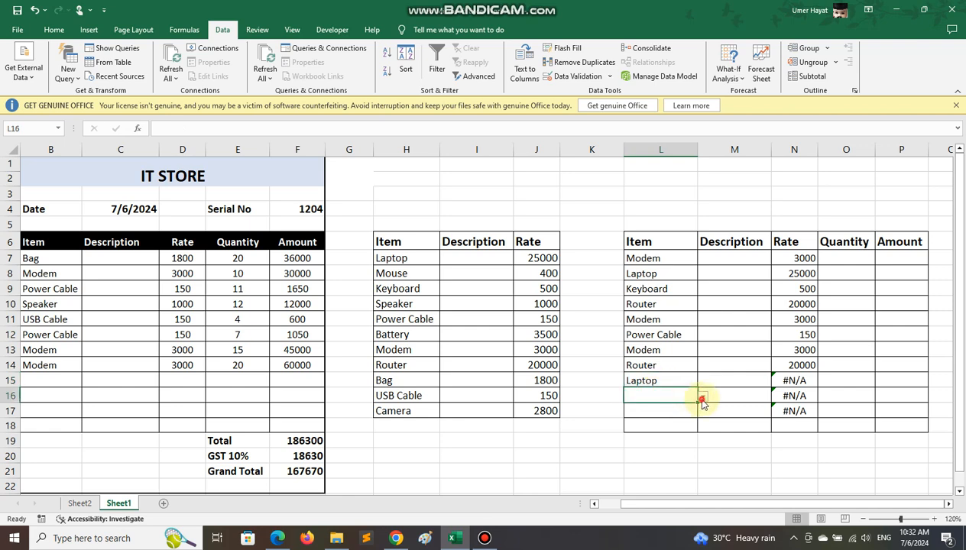
{"action": "left_click", "coordinate": [703, 397]}
{"action": "left_click", "coordinate": [633, 415]}
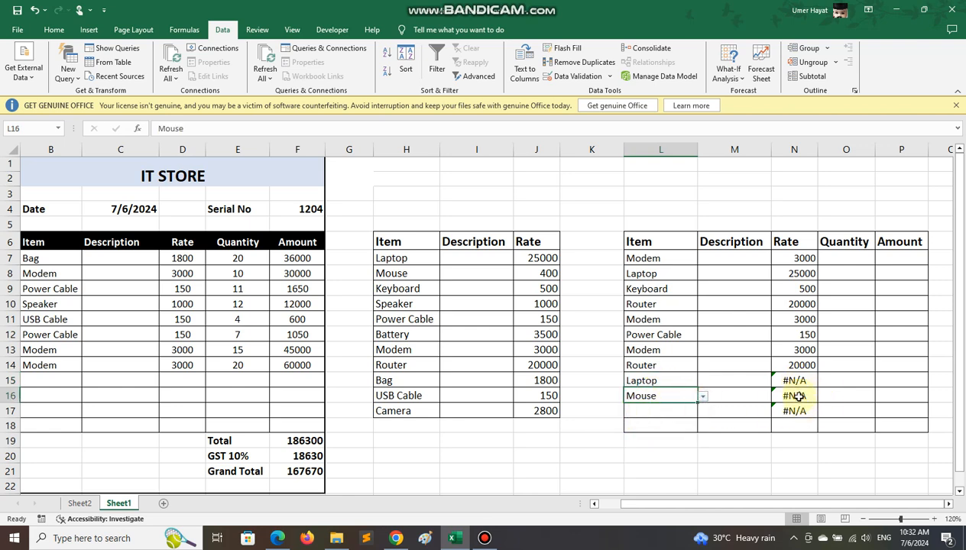
Step: Make the lookup range's start absolute in N7's formula, as $H$6:J17, and copy the formula down to N17
{"action": "left_click", "coordinate": [804, 258]}
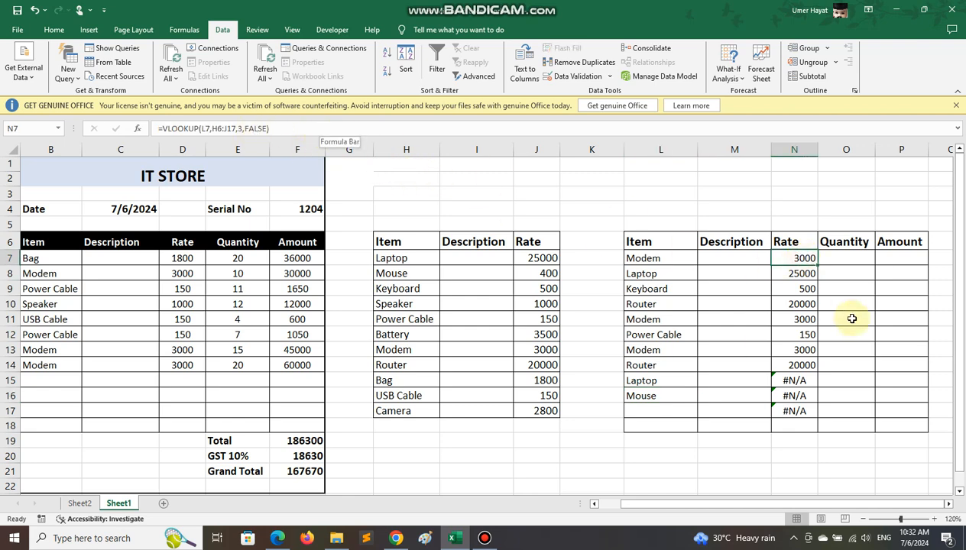
{"action": "left_click", "coordinate": [271, 129]}
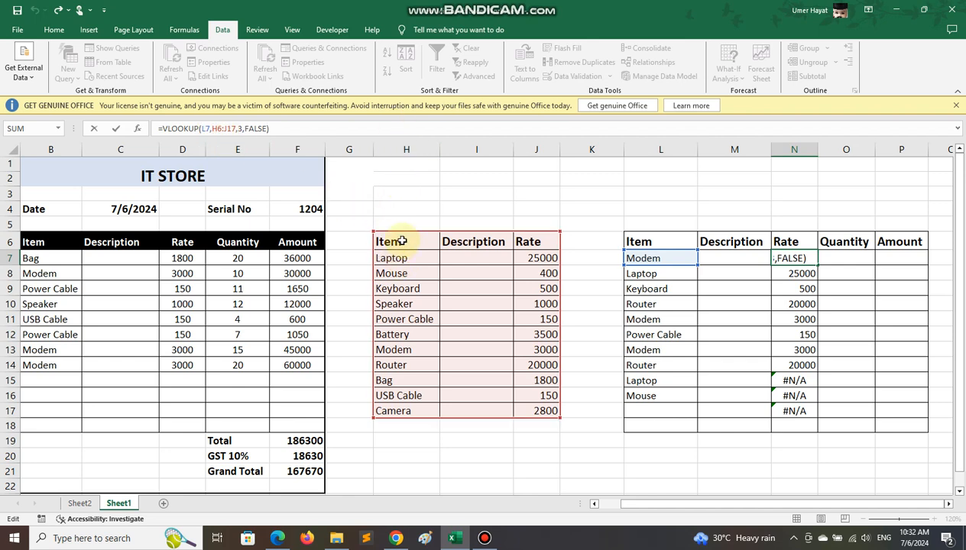
{"action": "left_click", "coordinate": [213, 128]}
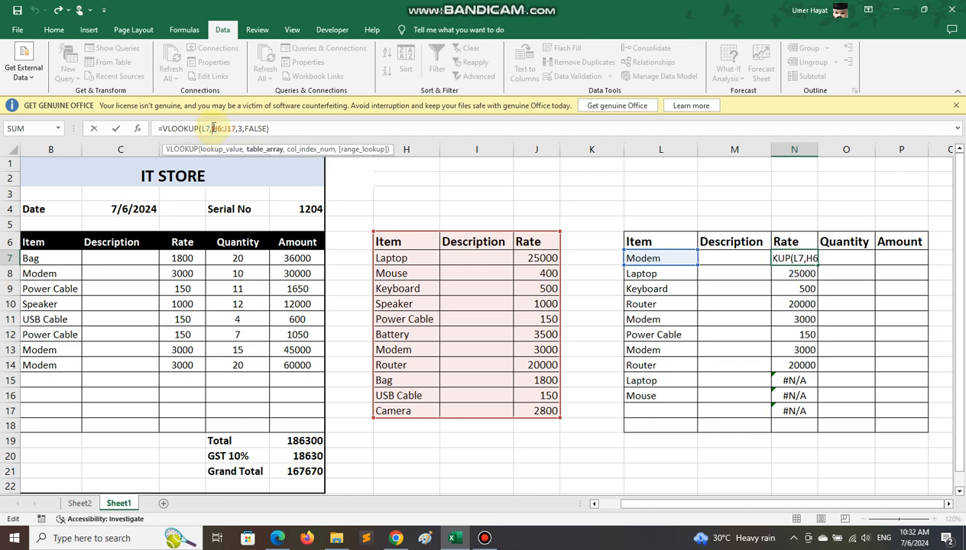
{"action": "type", "text": "$"}
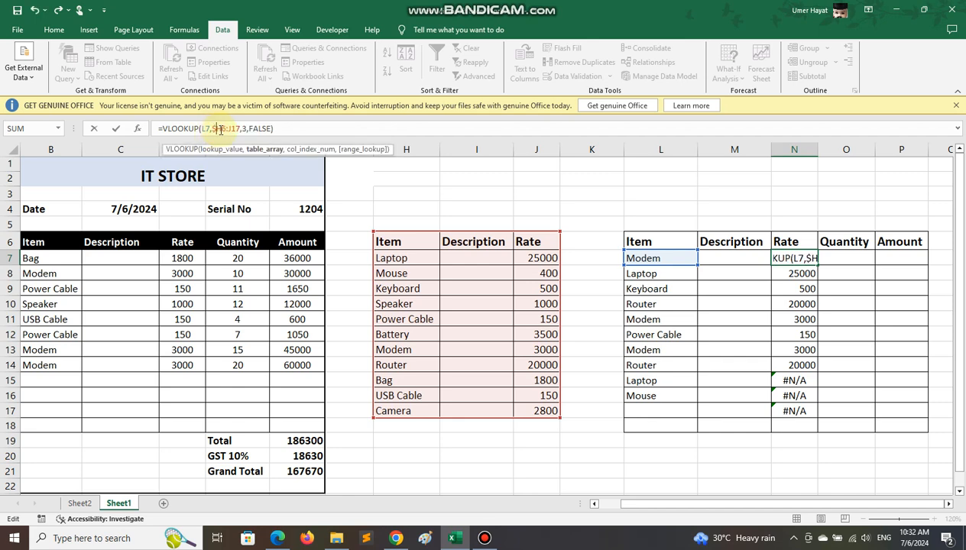
{"action": "left_click", "coordinate": [220, 128]}
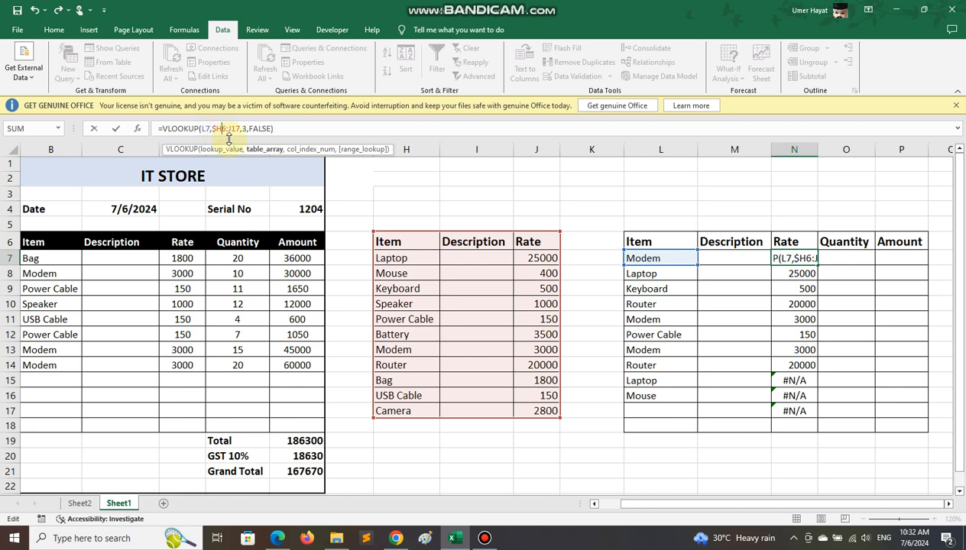
{"action": "type", "text": "$"}
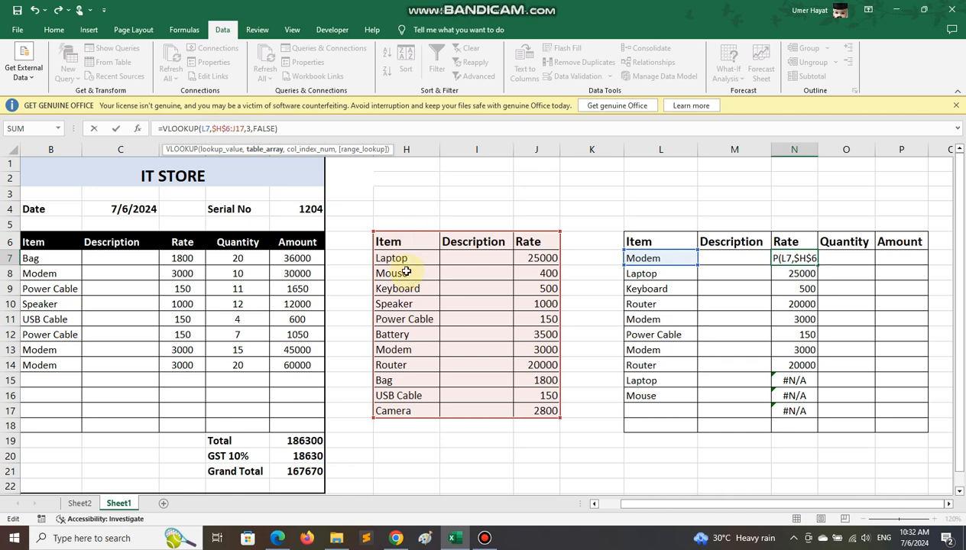
{"action": "key", "text": "Return"}
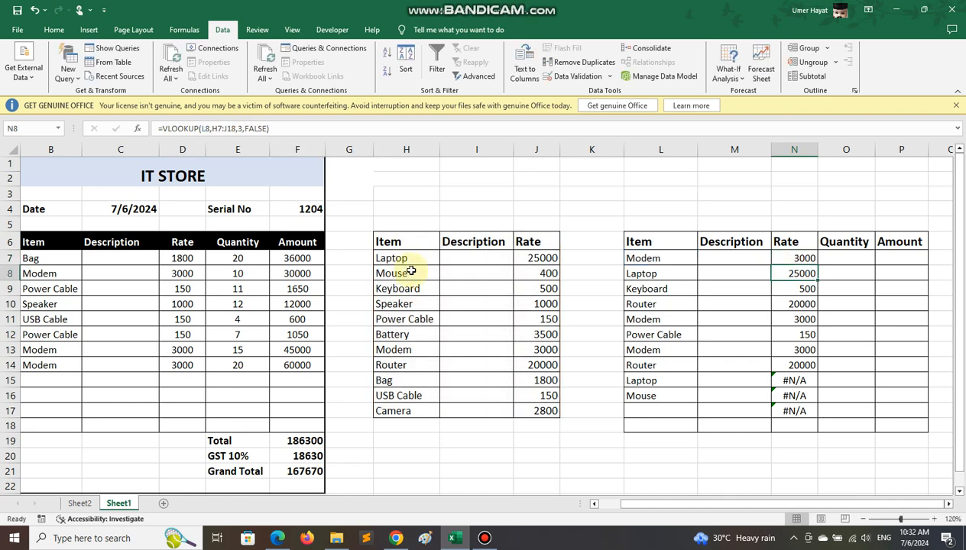
{"action": "left_click", "coordinate": [804, 260]}
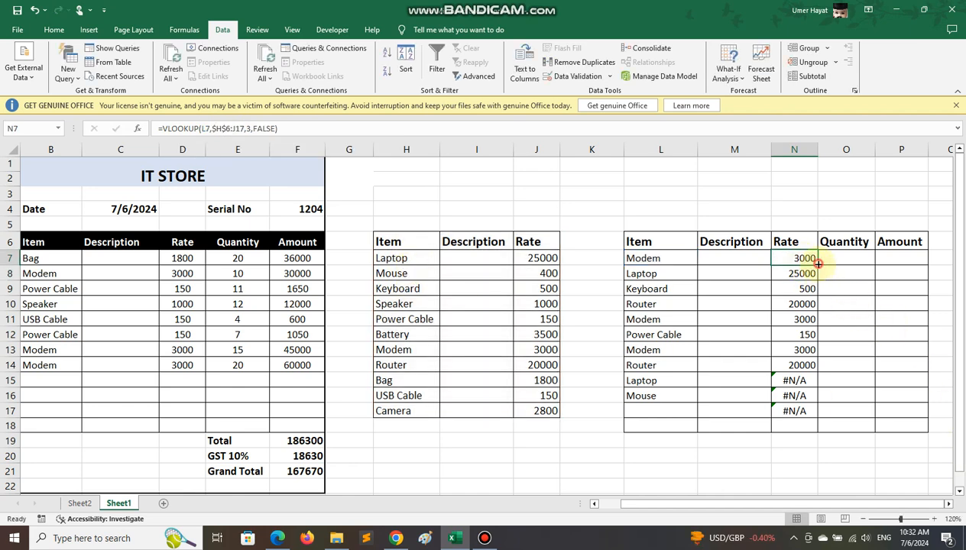
{"action": "left_click_drag", "start_coordinate": [816, 265], "coordinate": [793, 413]}
Step: Choose Speaker in L17 from the item dropdown
{"action": "left_click", "coordinate": [669, 413]}
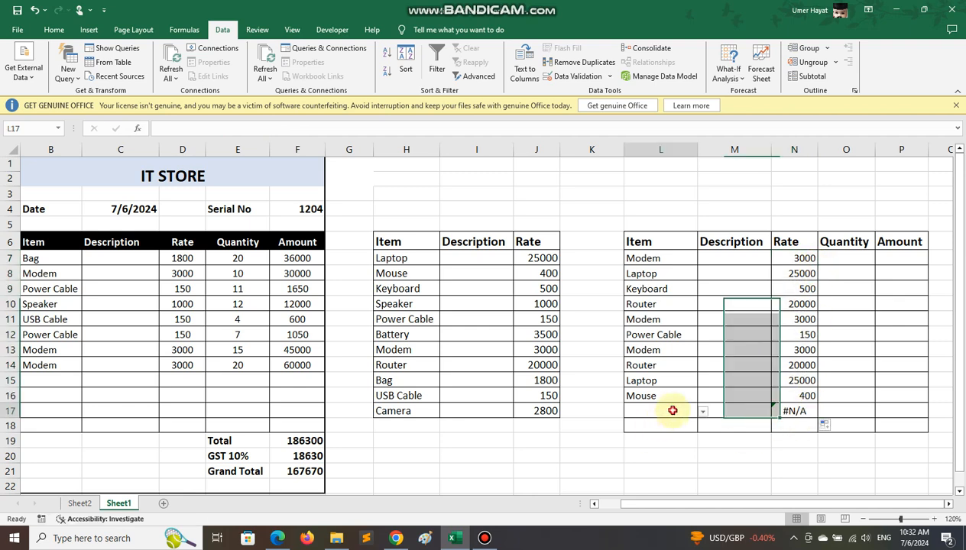
{"action": "left_click", "coordinate": [702, 411]}
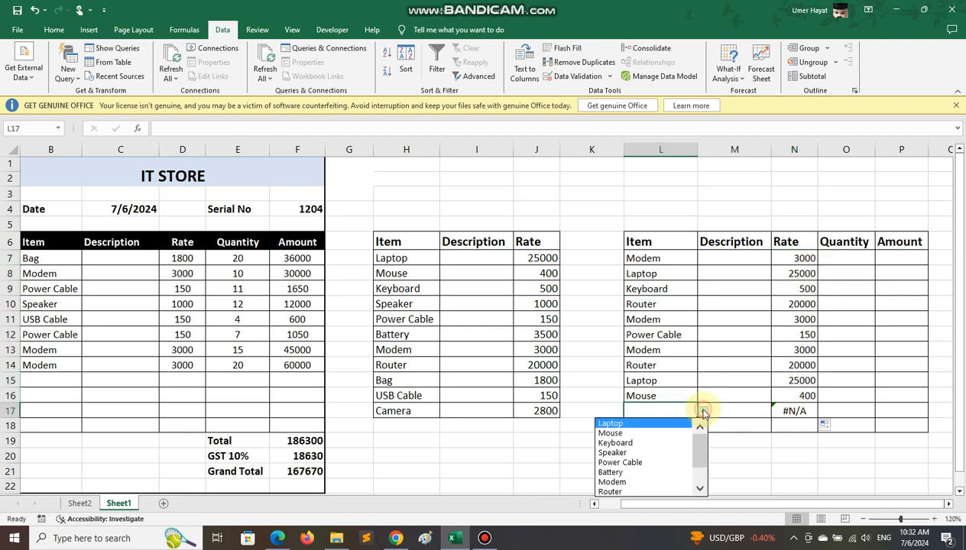
{"action": "left_click", "coordinate": [648, 453]}
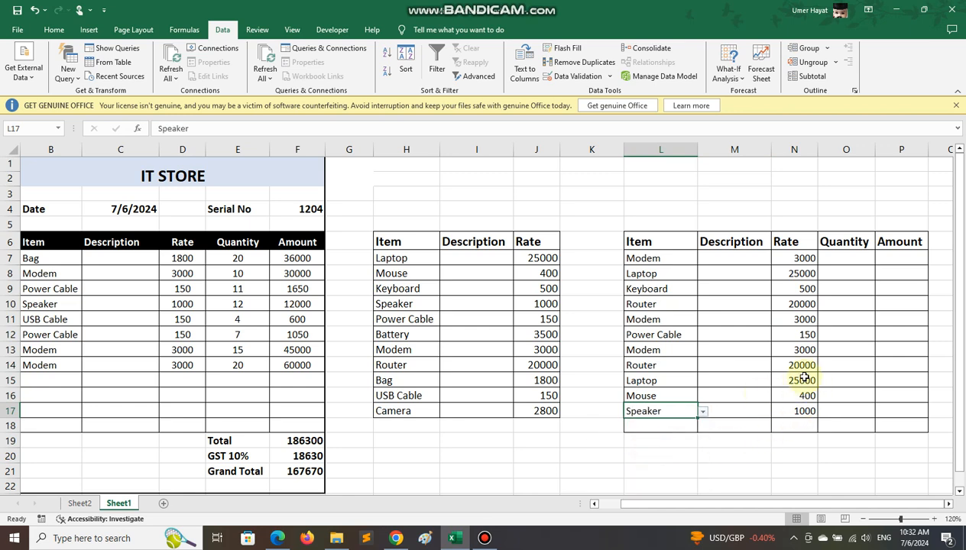
Step: Enter the quantities 12, 23, 43, 1, 2 and 3 in cells O7 to O12
{"action": "left_click", "coordinate": [855, 257]}
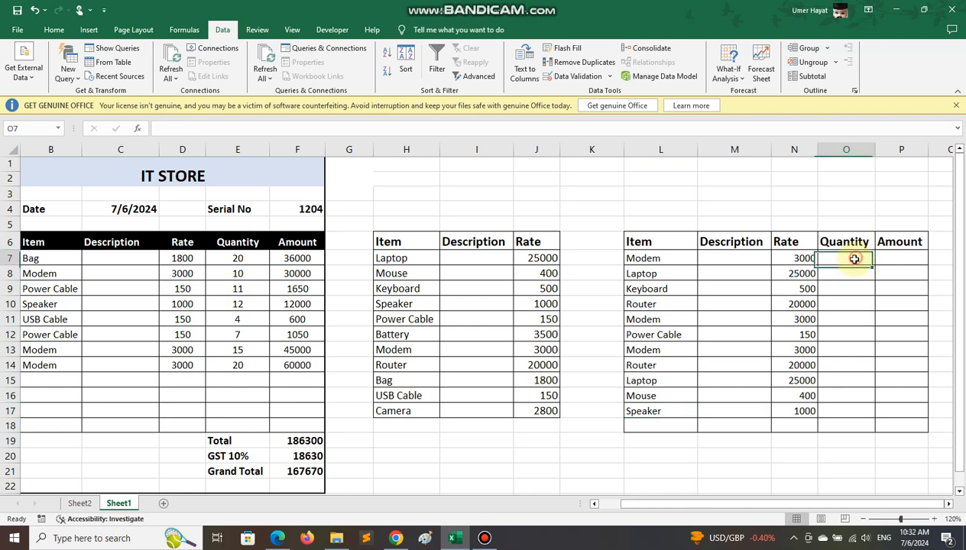
{"action": "type", "text": "12"}
{"action": "key", "text": "Return"}
{"action": "type", "text": "23"}
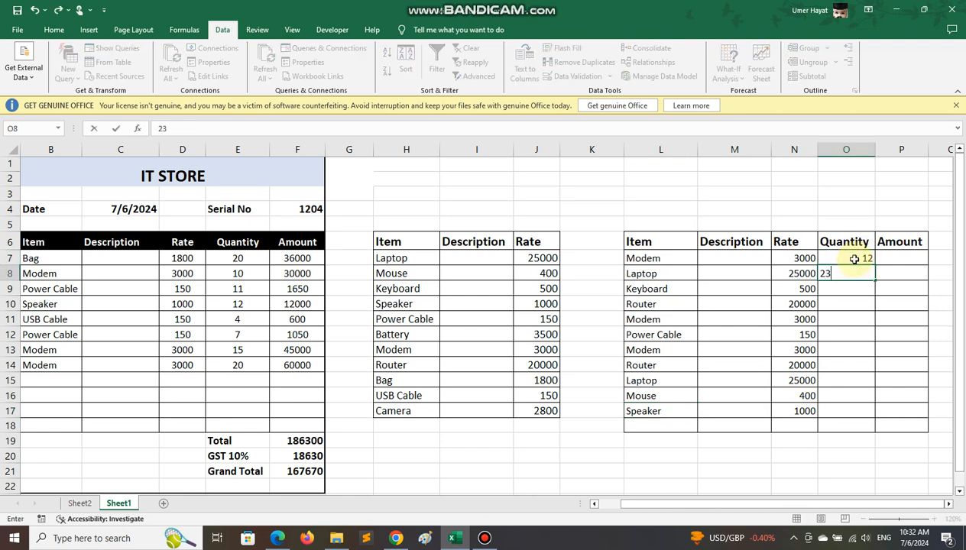
{"action": "key", "text": "Return"}
{"action": "type", "text": "43"}
{"action": "key", "text": "Return"}
{"action": "type", "text": "1"}
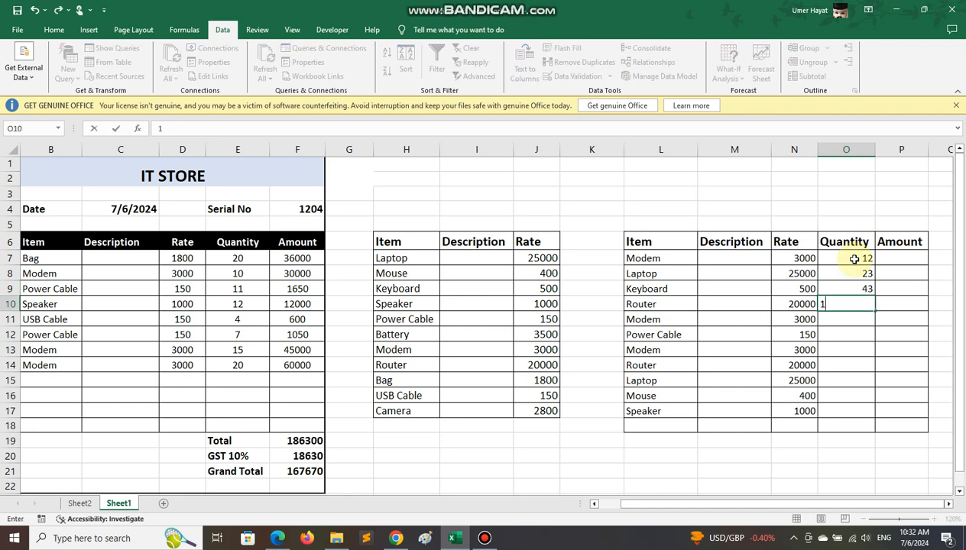
{"action": "key", "text": "Return"}
{"action": "type", "text": "2"}
{"action": "key", "text": "Return"}
{"action": "type", "text": "3"}
{"action": "key", "text": "Return"}
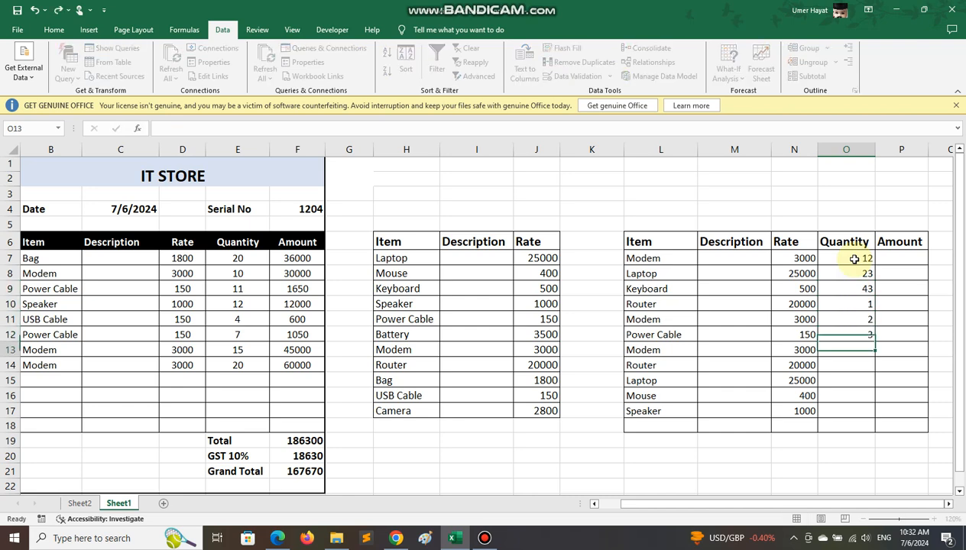
Step: Fill in the remaining quantities in O13 to O17 with 4, 6, 12, 8 and 9
{"action": "type", "text": "4"}
{"action": "key", "text": "Return"}
{"action": "type", "text": "6"}
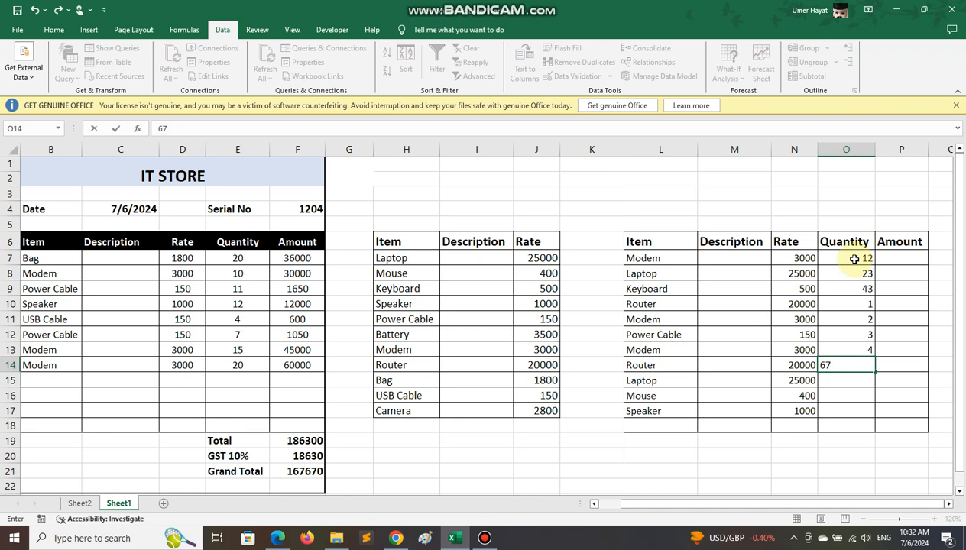
{"action": "key", "text": "Return"}
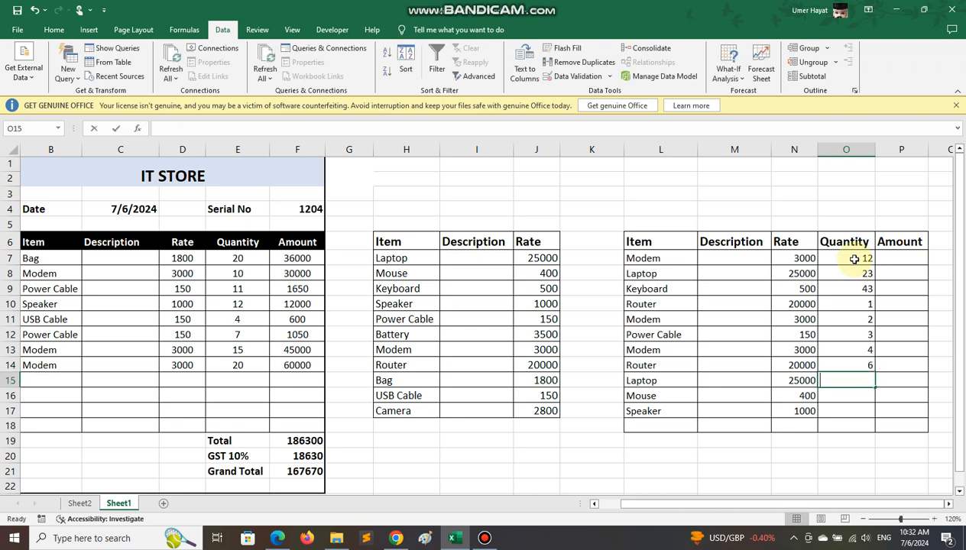
{"action": "type", "text": "12"}
{"action": "key", "text": "Return"}
{"action": "type", "text": "8"}
{"action": "key", "text": "Return"}
{"action": "type", "text": "9"}
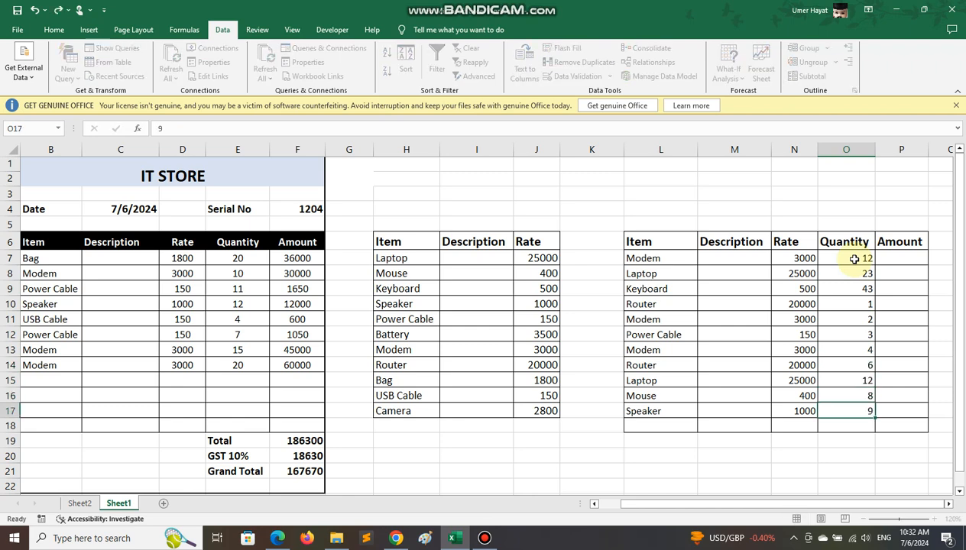
{"action": "key", "text": "Return"}
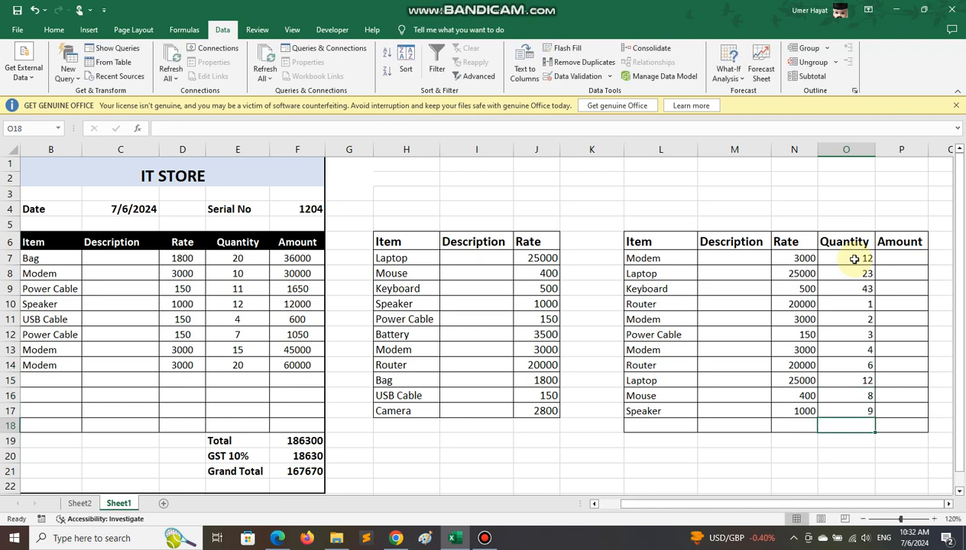
Step: Calculate the amount in P7 with =N7*O7 and copy the formula down to P17
{"action": "left_click", "coordinate": [902, 259]}
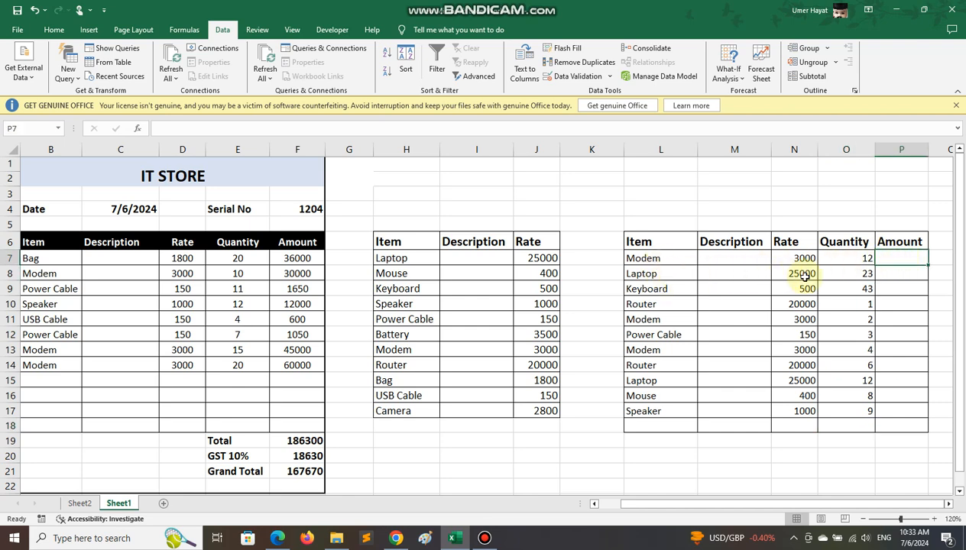
{"action": "left_click", "coordinate": [889, 274]}
{"action": "left_click", "coordinate": [900, 259]}
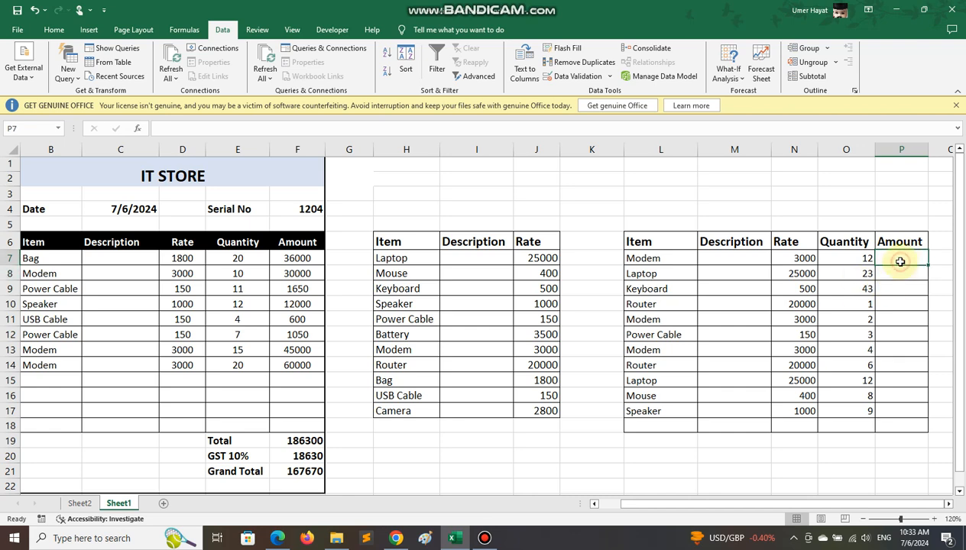
{"action": "type", "text": "="}
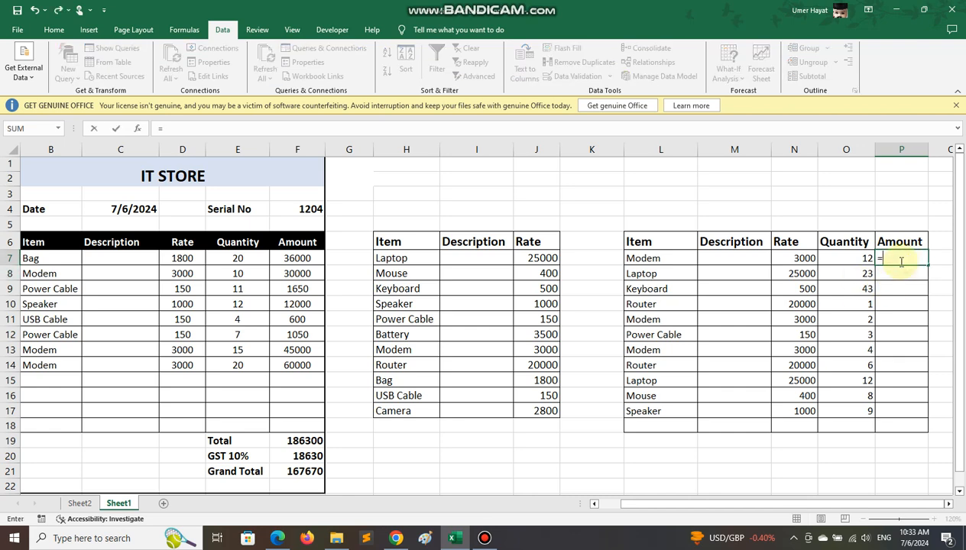
{"action": "left_click", "coordinate": [799, 258]}
{"action": "type", "text": "*"}
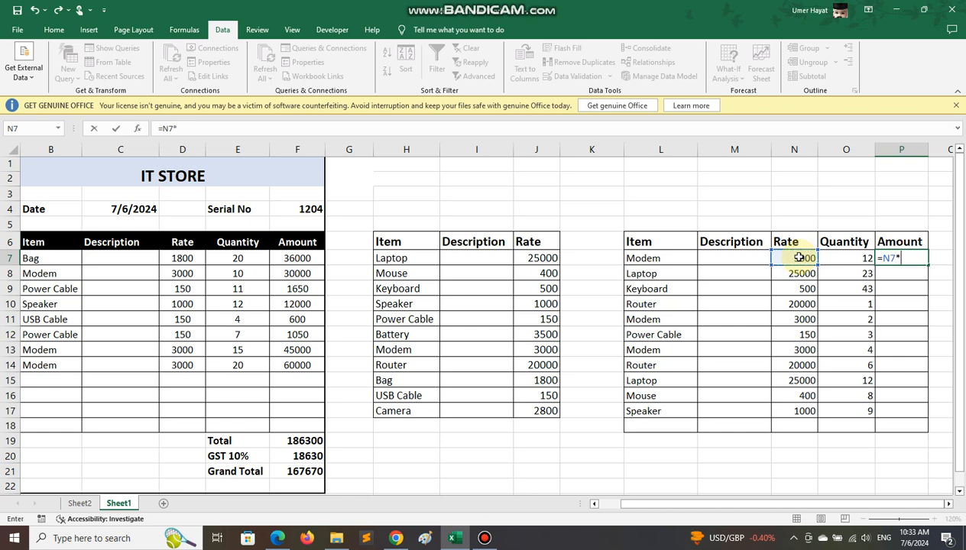
{"action": "left_click", "coordinate": [831, 260]}
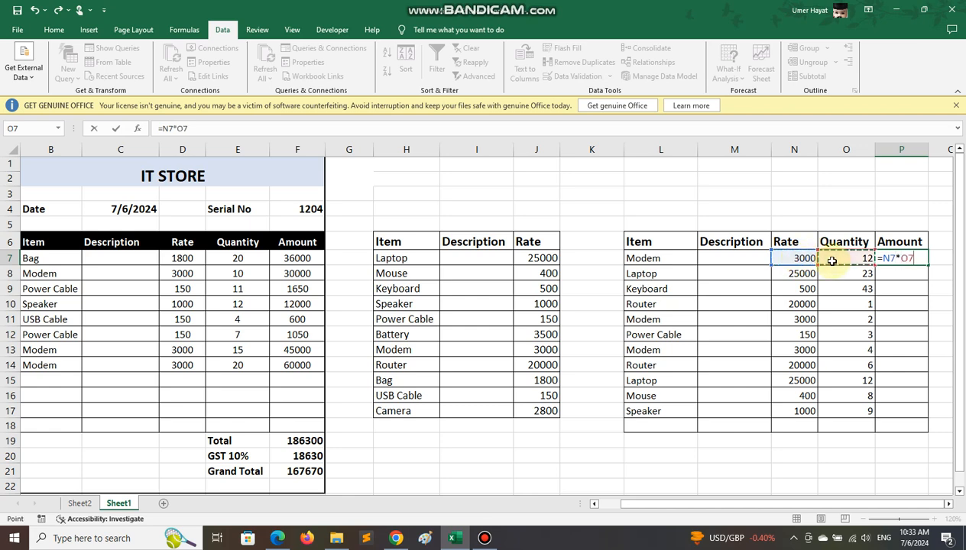
{"action": "key", "text": "Return"}
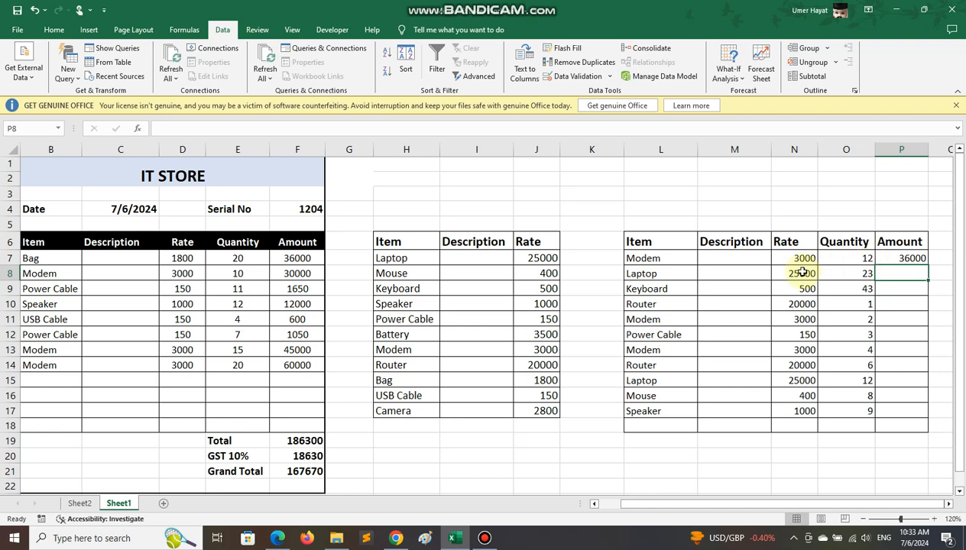
{"action": "left_click", "coordinate": [904, 260]}
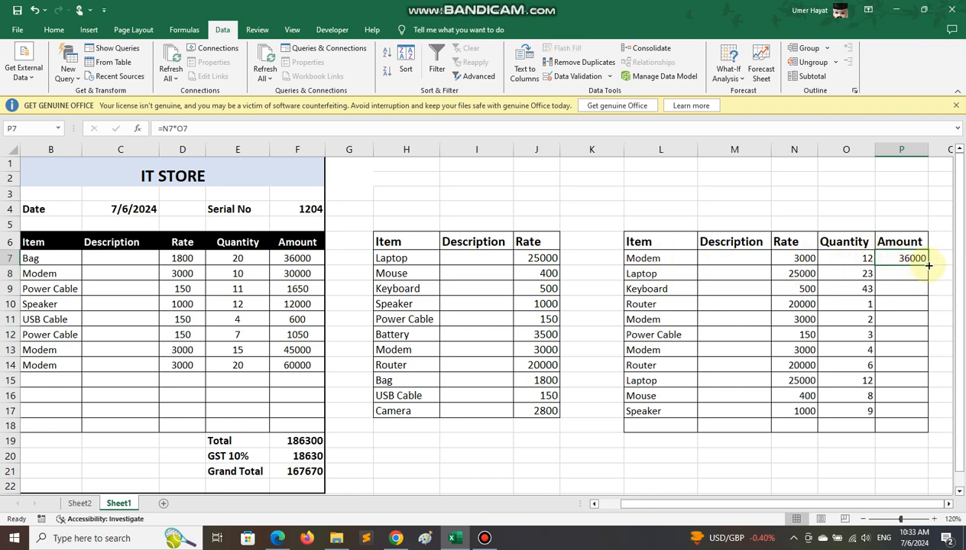
{"action": "double_click", "coordinate": [927, 266]}
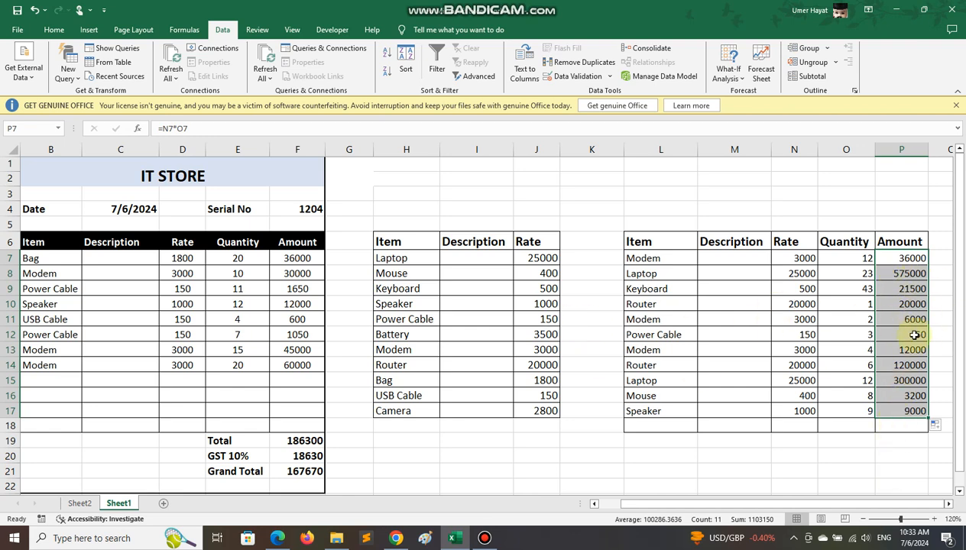
Step: Label O19 as Total and sum the amounts P7:P18 in P19 with AutoSum
{"action": "left_click", "coordinate": [860, 441]}
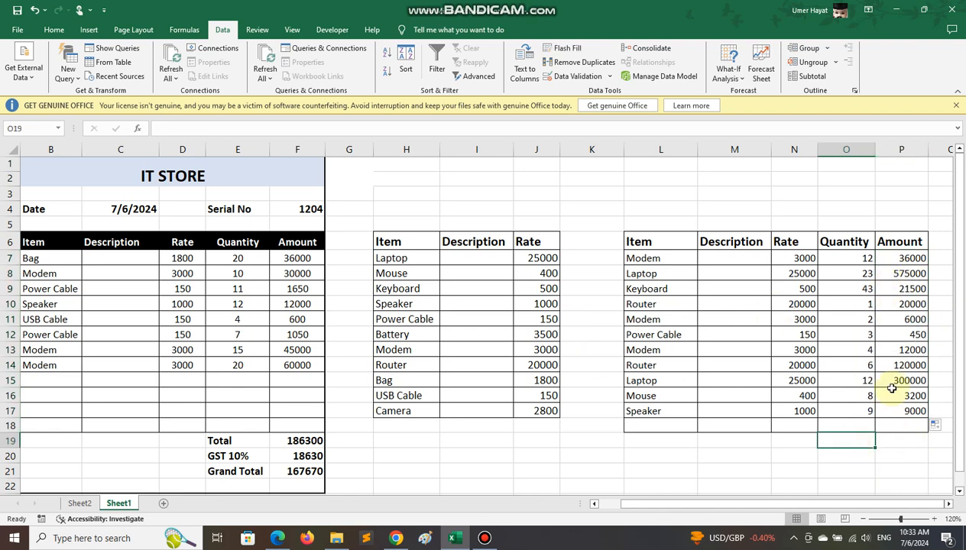
{"action": "type", "text": "Total"}
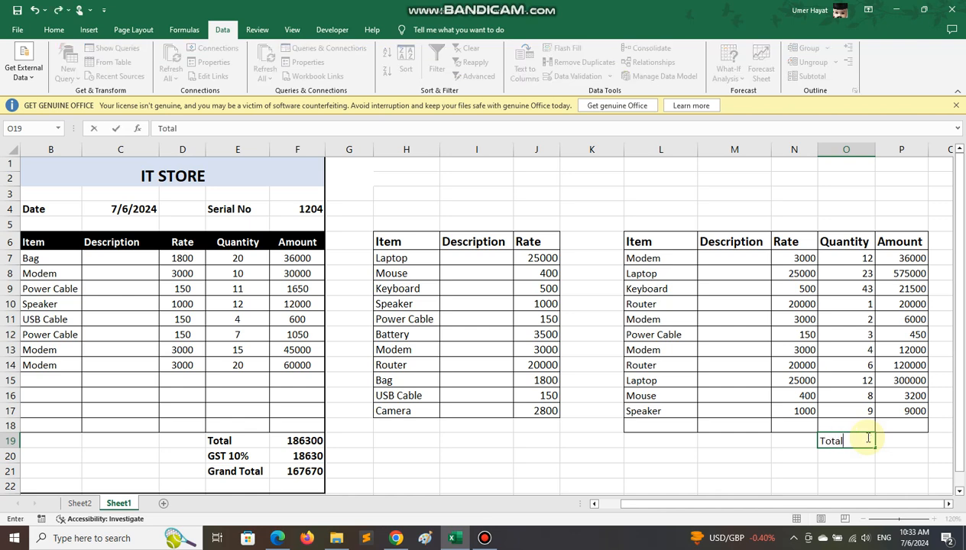
{"action": "key", "text": "Tab"}
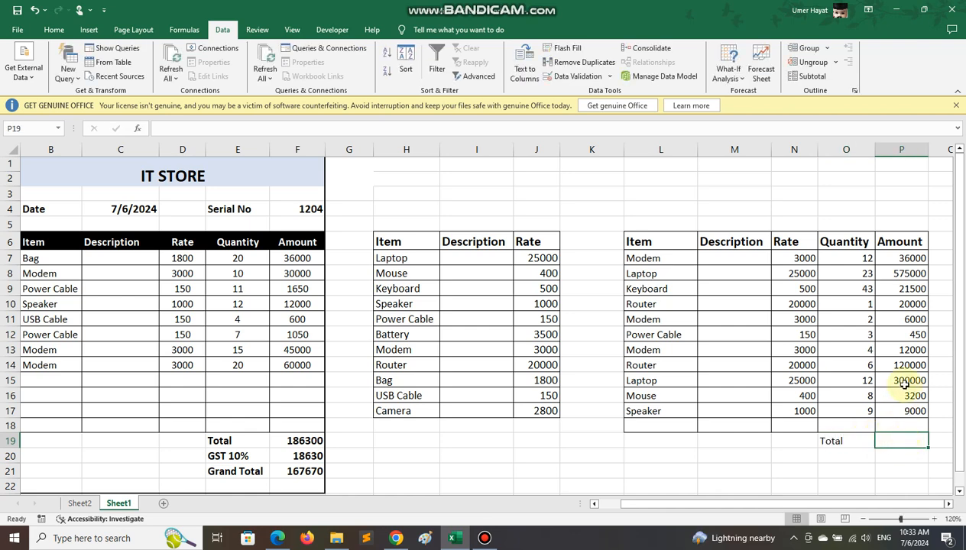
{"action": "left_click_drag", "start_coordinate": [906, 258], "coordinate": [916, 439]}
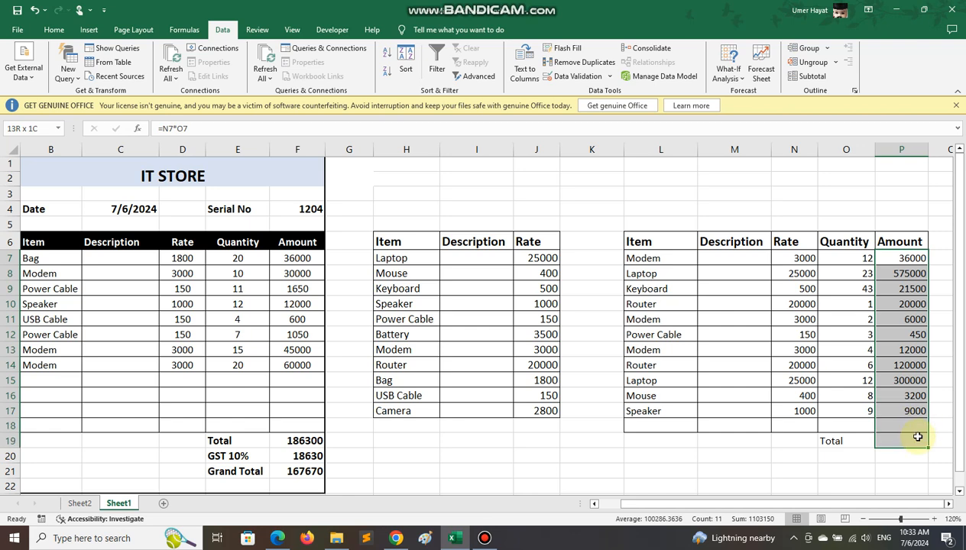
{"action": "left_click", "coordinate": [54, 29]}
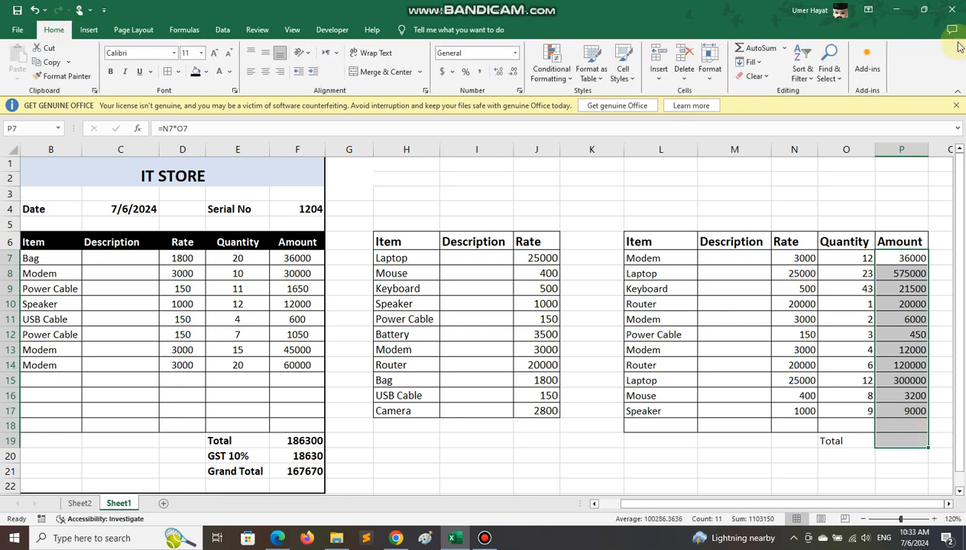
{"action": "left_click", "coordinate": [745, 49]}
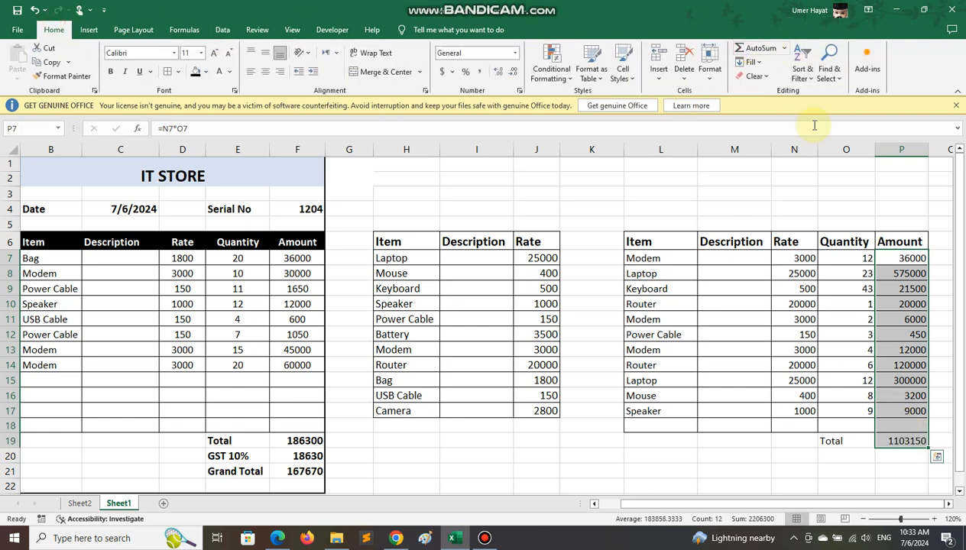
{"action": "mouse_move", "coordinate": [898, 442]}
{"action": "left_mouse_down"}
{"action": "mouse_move", "coordinate": [901, 254]}
{"action": "mouse_move", "coordinate": [908, 437]}
{"action": "left_mouse_up"}
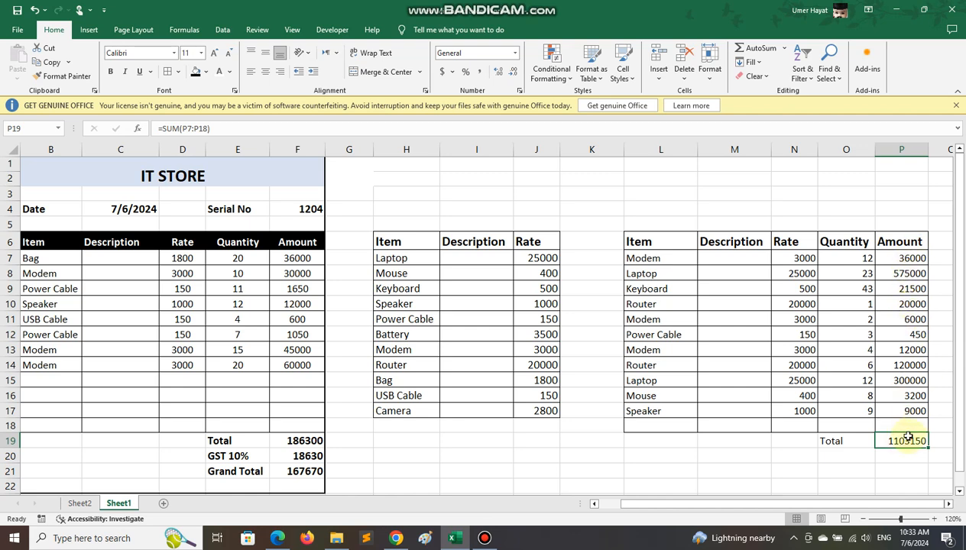
Step: Add the labels Gst 10% in O20 and Grand Total in O21
{"action": "left_click", "coordinate": [848, 452]}
{"action": "type", "text": "G"}
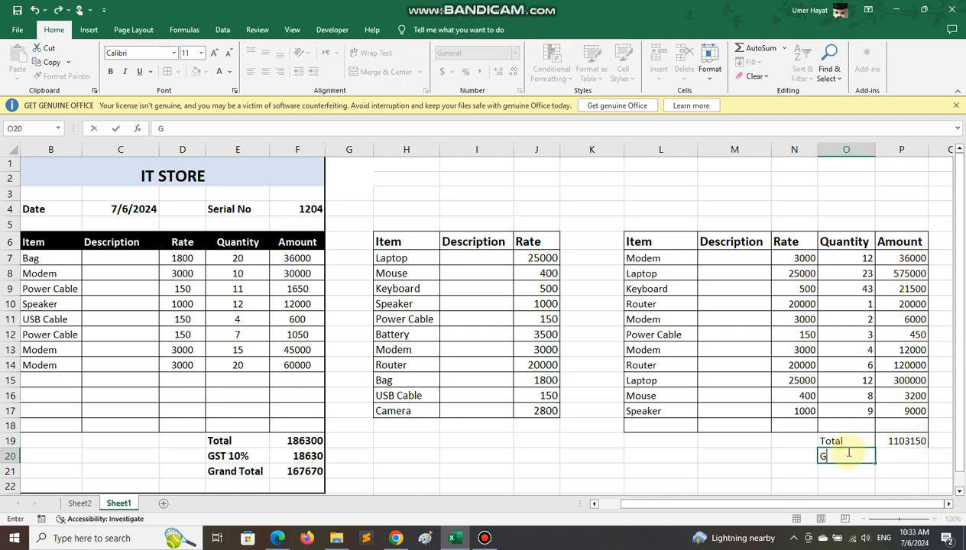
{"action": "type", "text": "st 10%"}
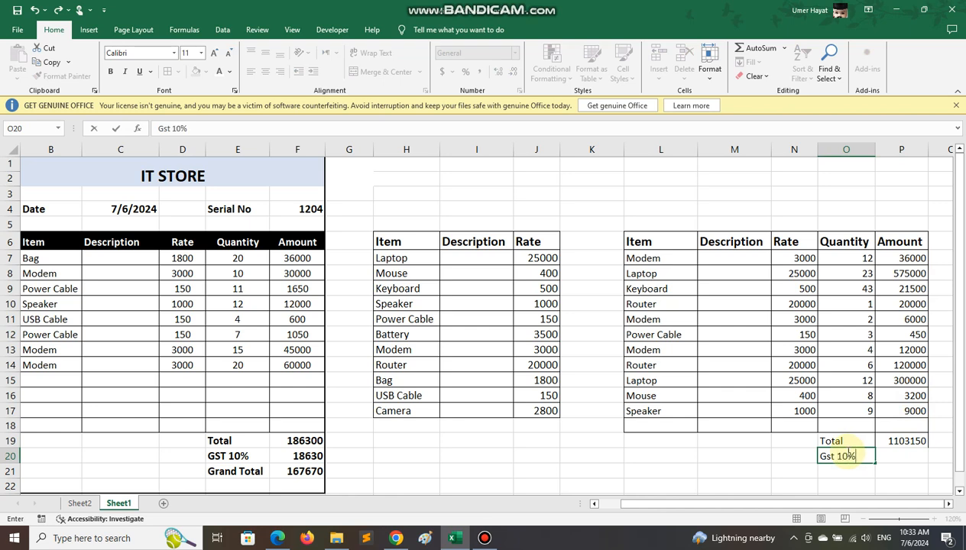
{"action": "left_click", "coordinate": [837, 470]}
{"action": "type", "text": "Grand Tot"}
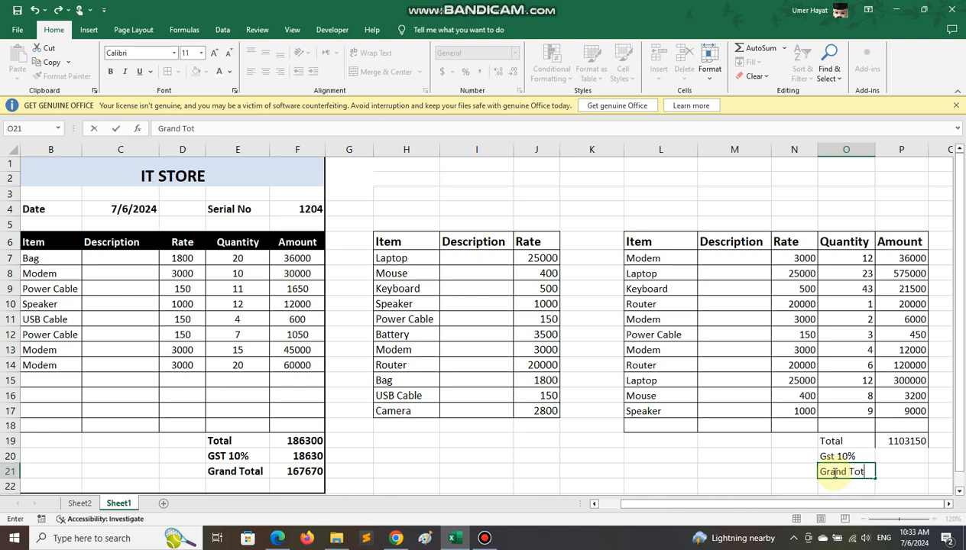
{"action": "type", "text": "al"}
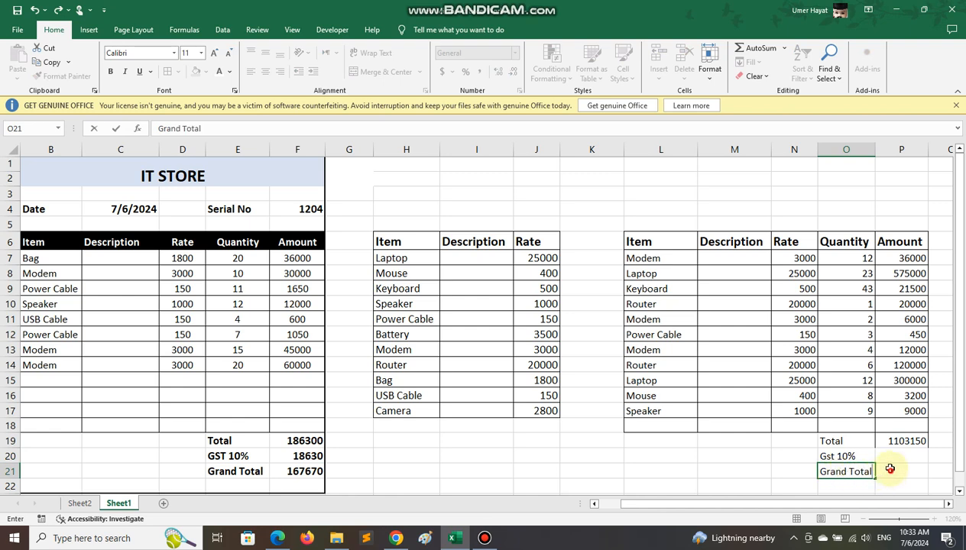
{"action": "left_click", "coordinate": [879, 467]}
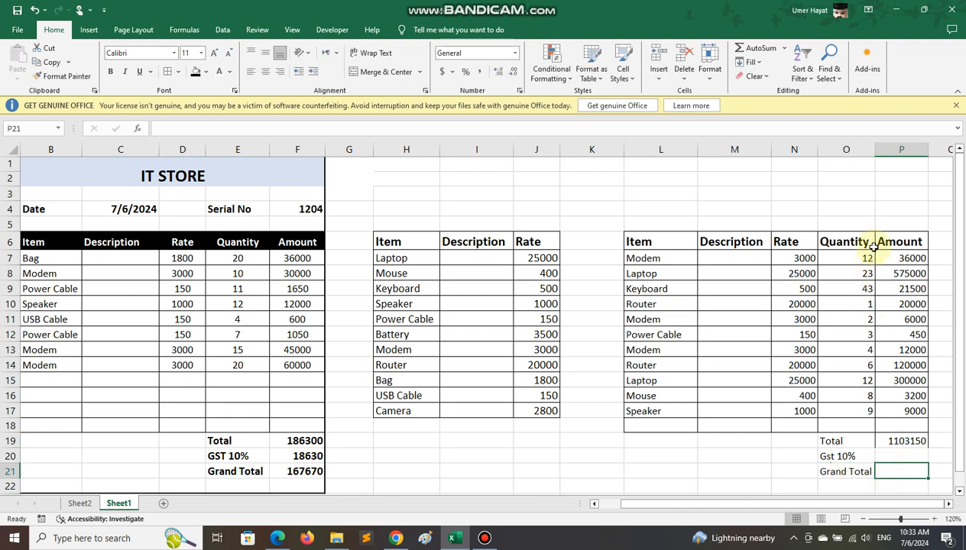
Step: Calculate the GST in P20 with the formula =P19*10%
{"action": "left_click", "coordinate": [900, 456]}
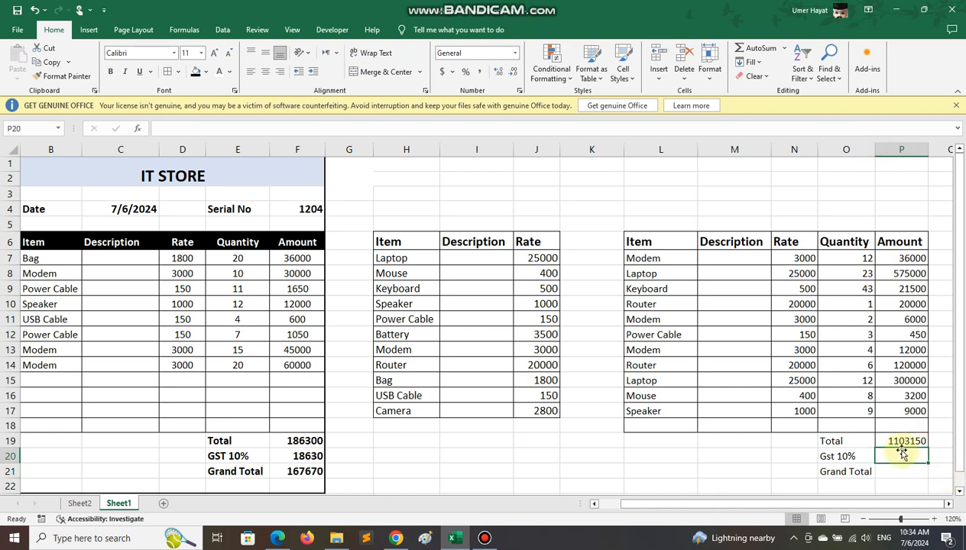
{"action": "type", "text": "="}
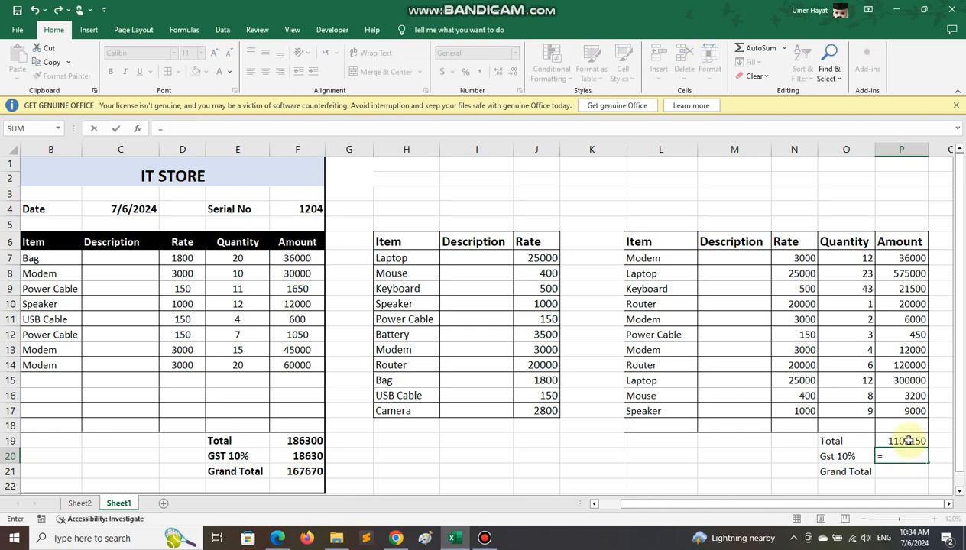
{"action": "left_click", "coordinate": [906, 440]}
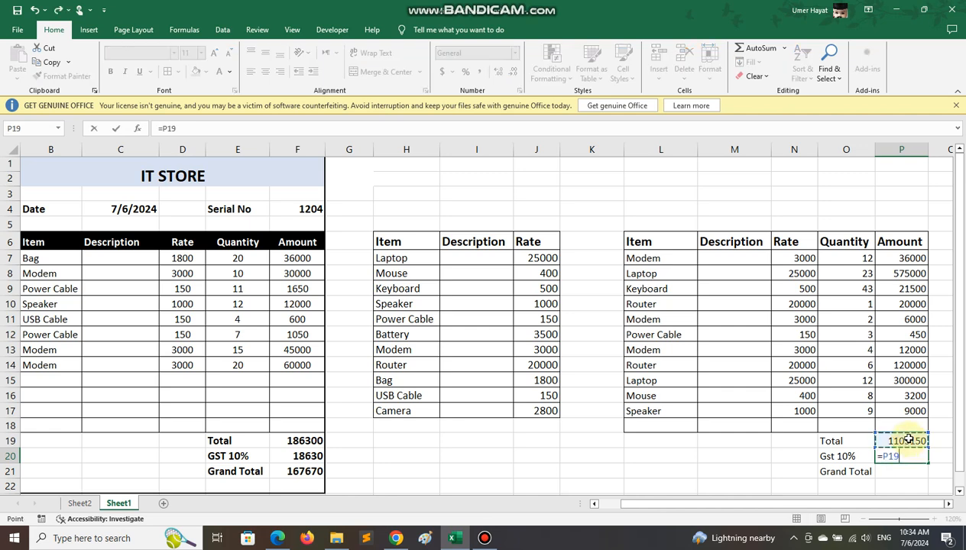
{"action": "type", "text": "*"}
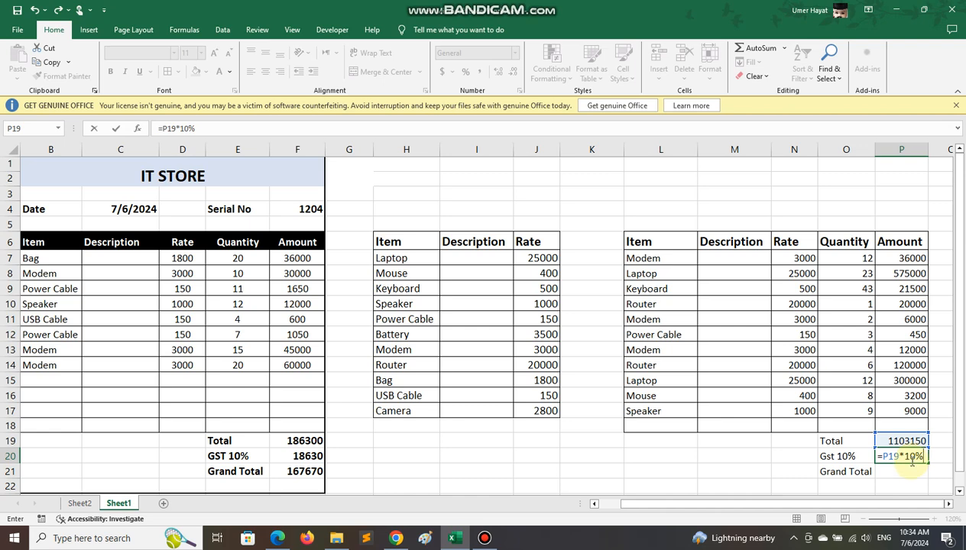
{"action": "key", "text": "Return"}
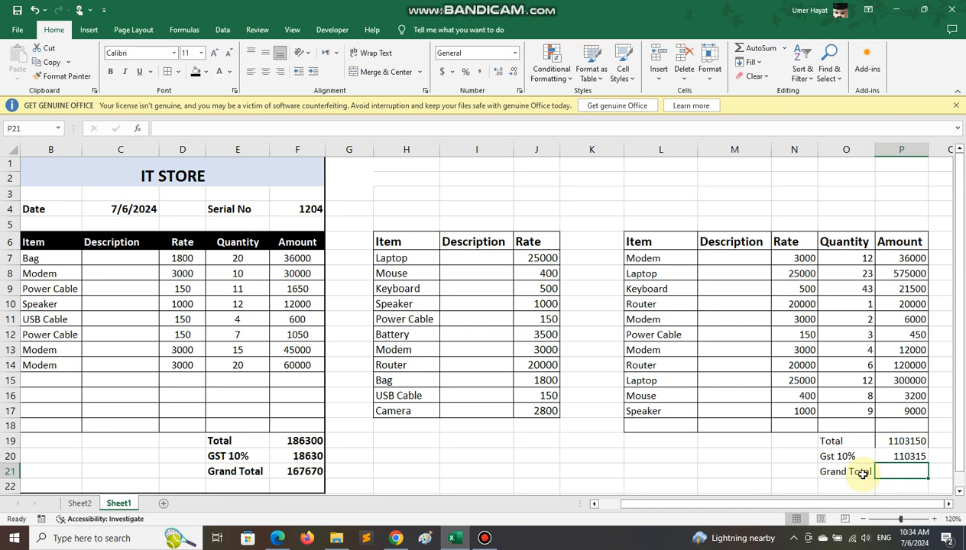
Step: Calculate the grand total in P21 with the formula =P19-P20
{"action": "type", "text": "="}
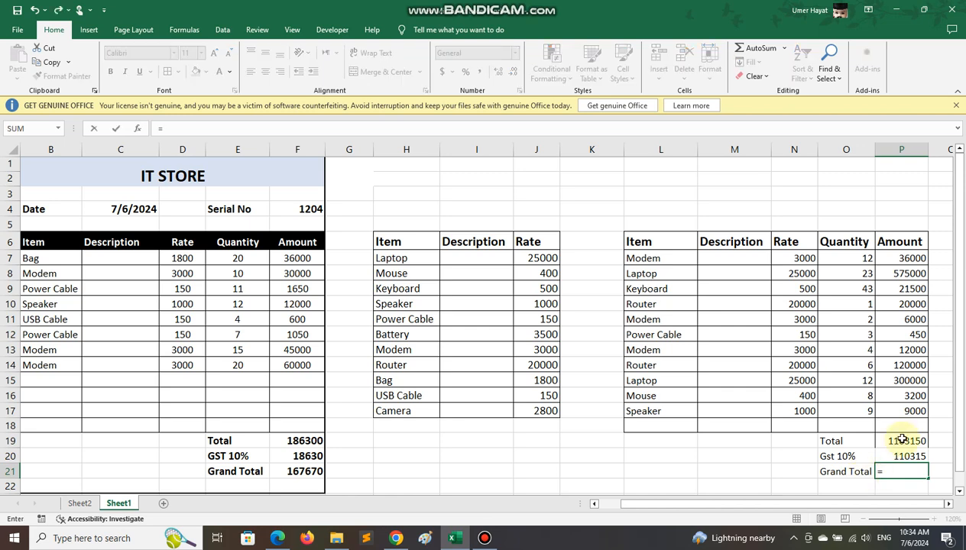
{"action": "left_click", "coordinate": [902, 442]}
{"action": "type", "text": "-"}
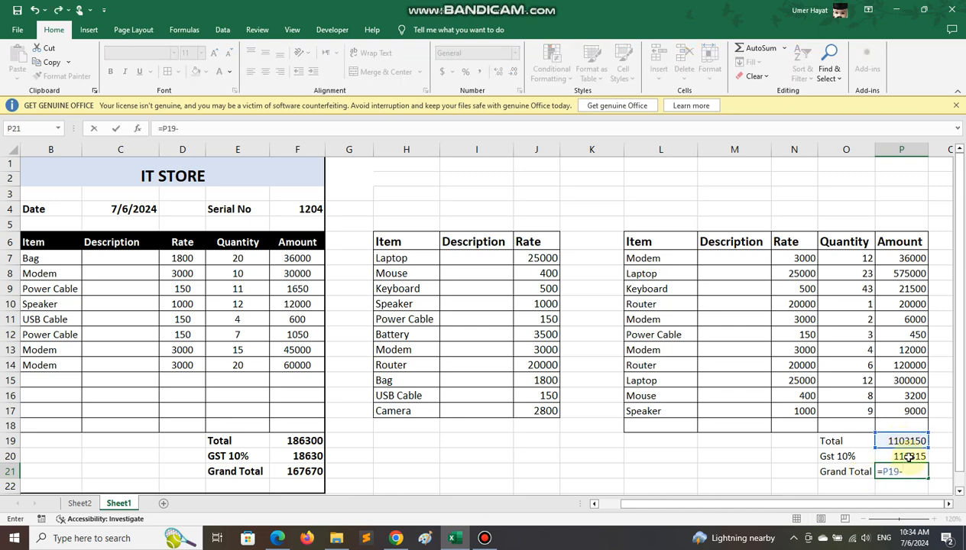
{"action": "left_click", "coordinate": [907, 457]}
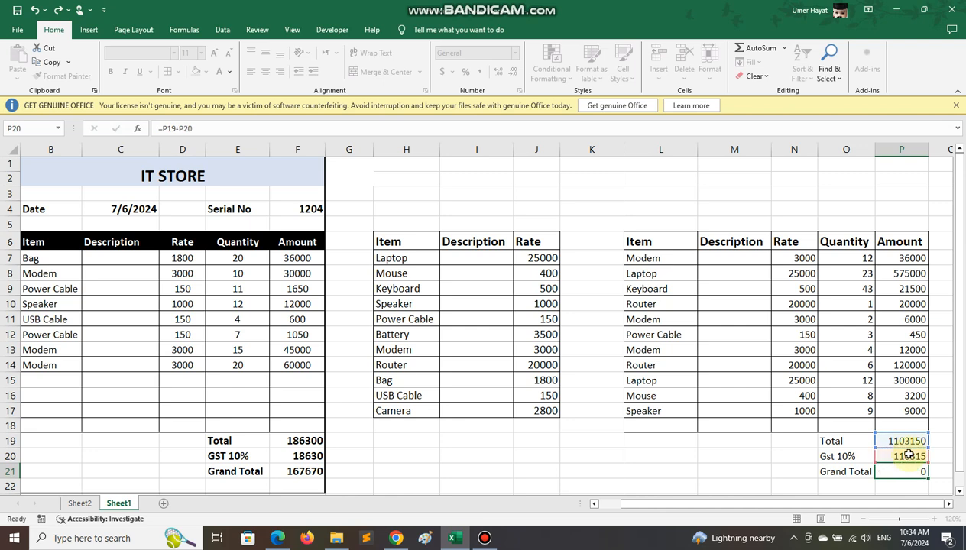
{"action": "key", "text": "Return"}
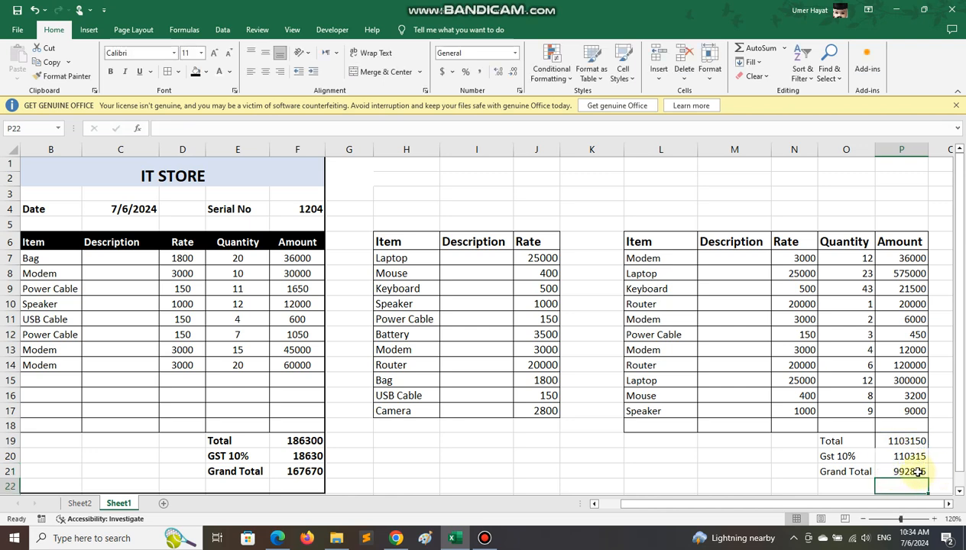
{"action": "scroll", "coordinate": [900, 474], "scroll_direction": "down", "scroll_amount": 1}
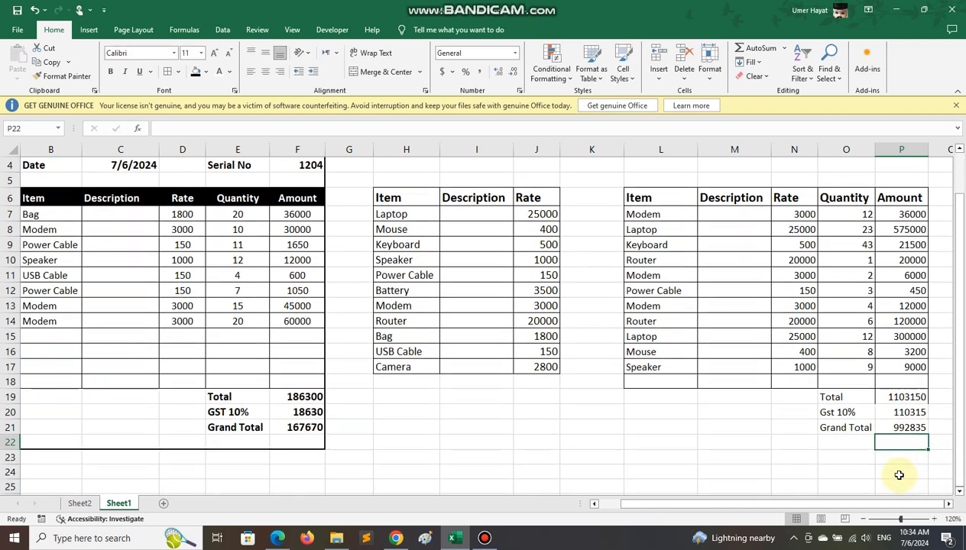
{"action": "scroll", "coordinate": [900, 474], "scroll_direction": "up", "scroll_amount": 1}
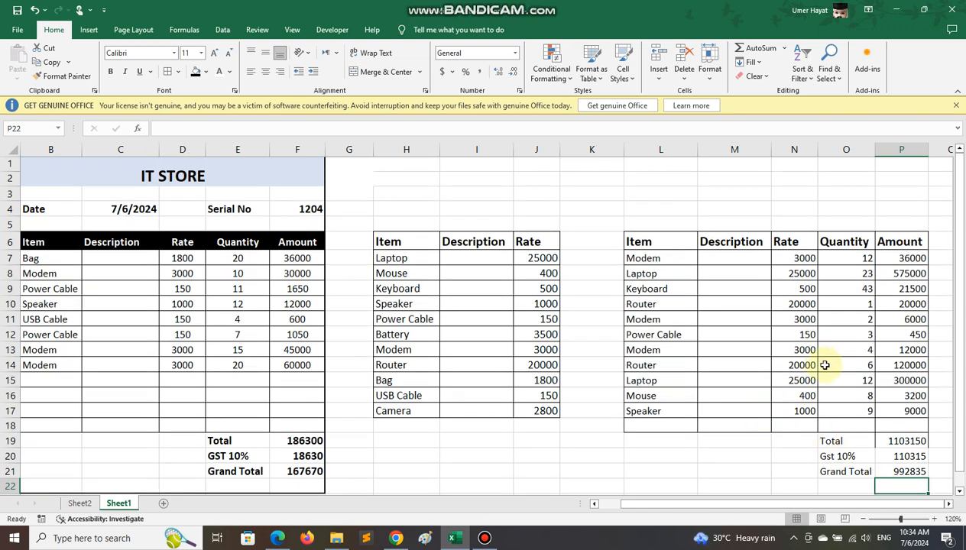